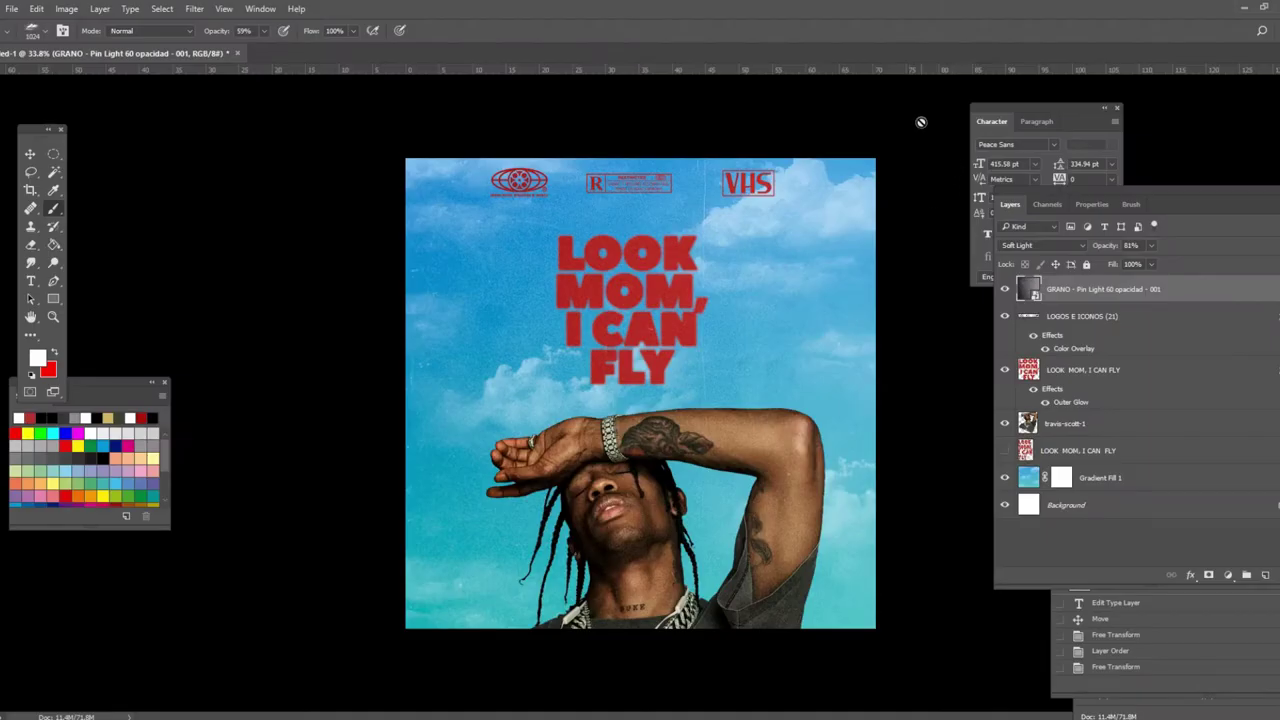
# Create a new 2000 × 2000 pixel RGB document at 72 pixels/inch with a white background
pyautogui.click(5, 8)
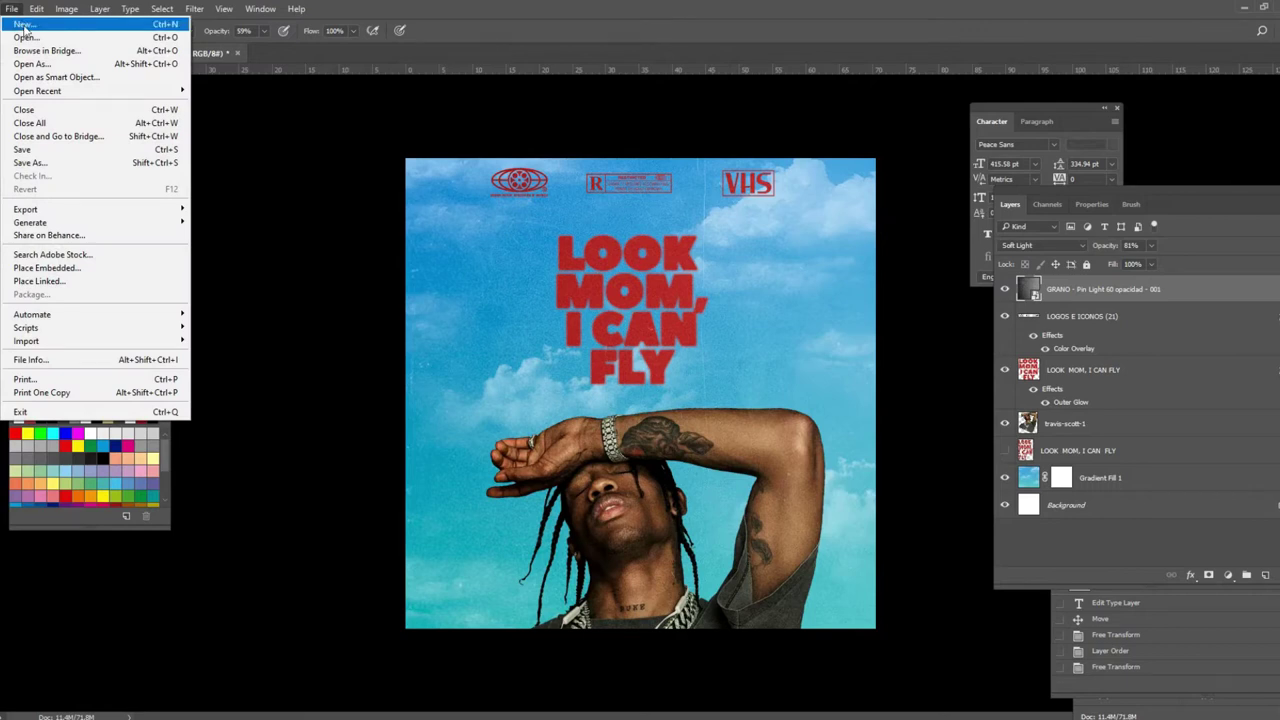
pyautogui.click(24, 25)
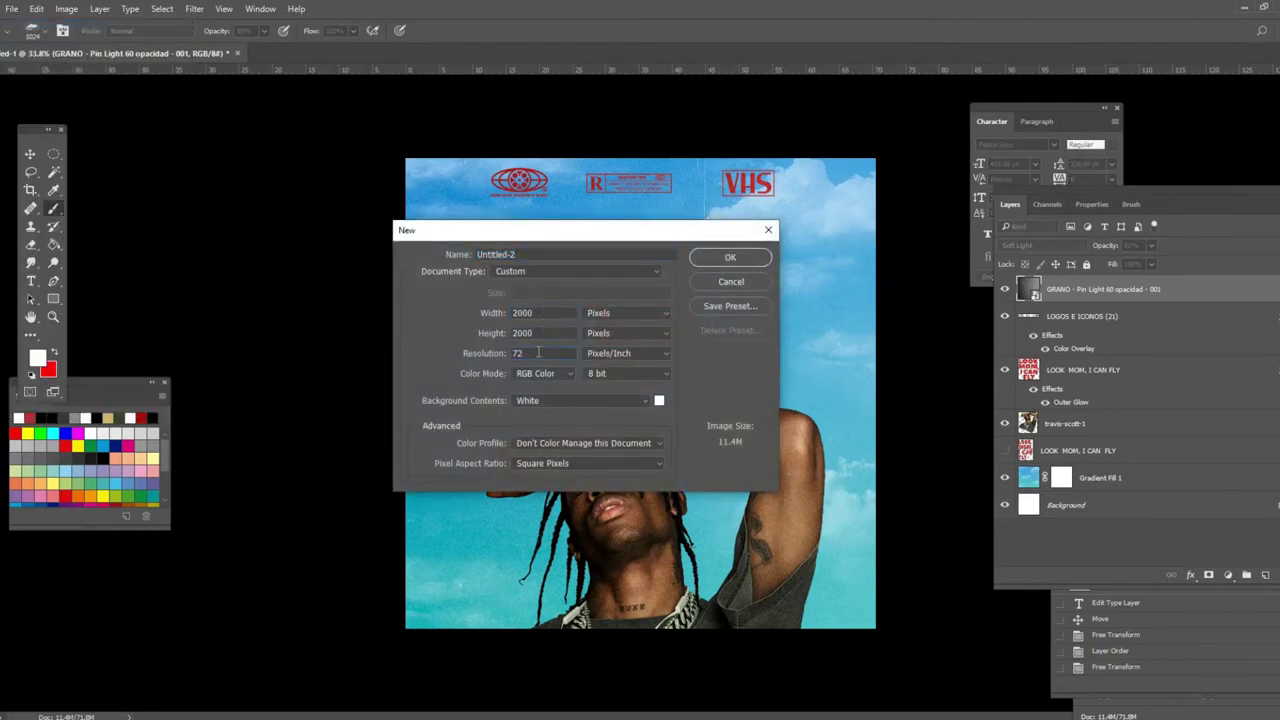
pyautogui.click(707, 257)
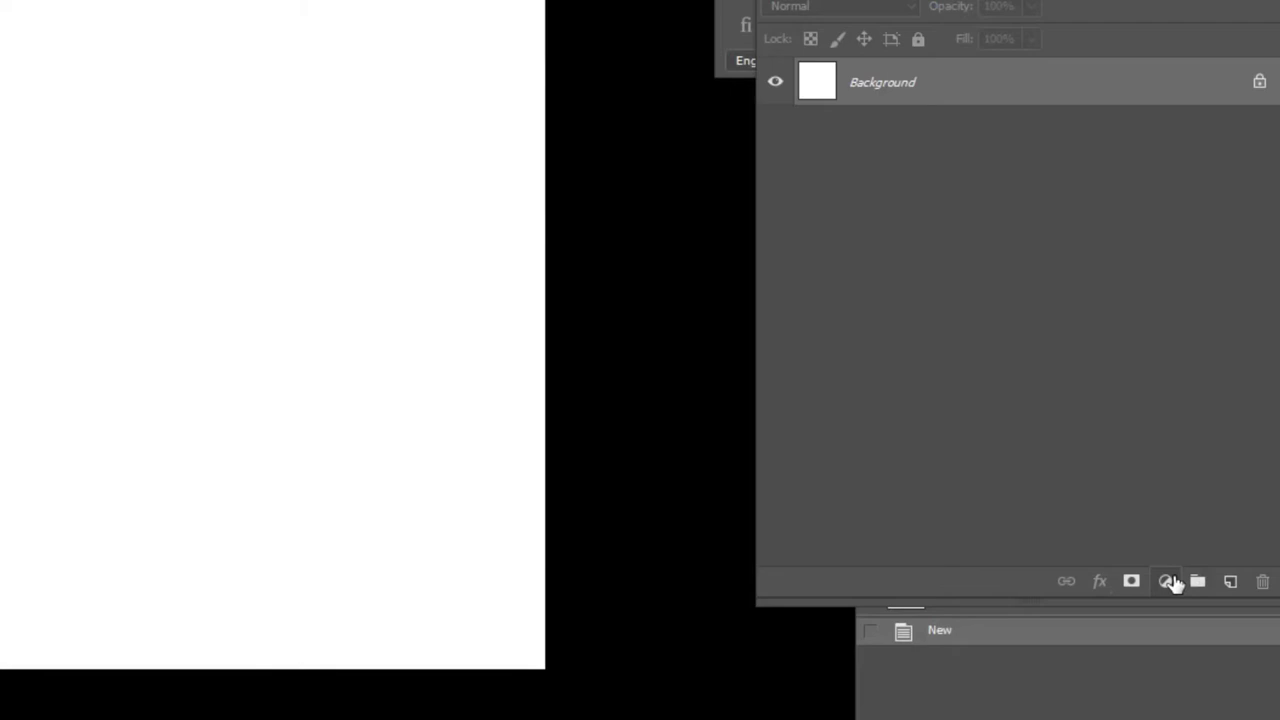
# Add a linear gradient fill layer above the background, starting from the Black, White gradient preset
pyautogui.click(1168, 582)
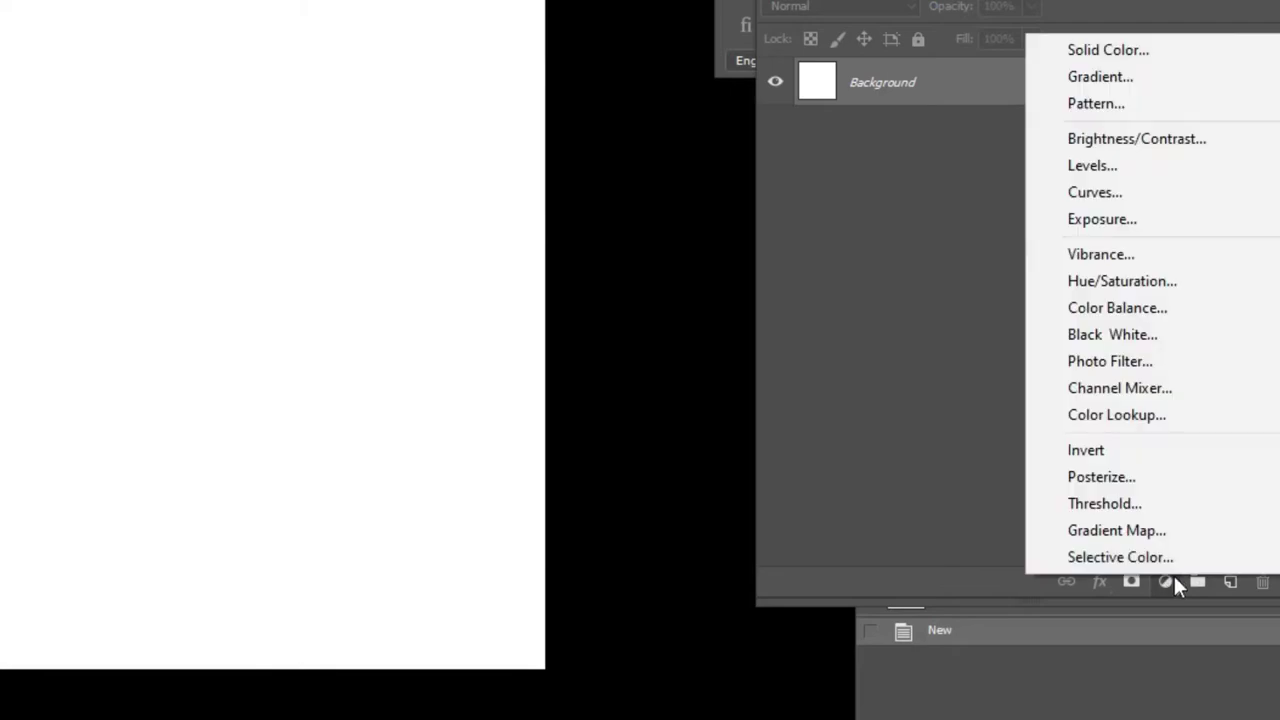
pyautogui.click(1145, 80)
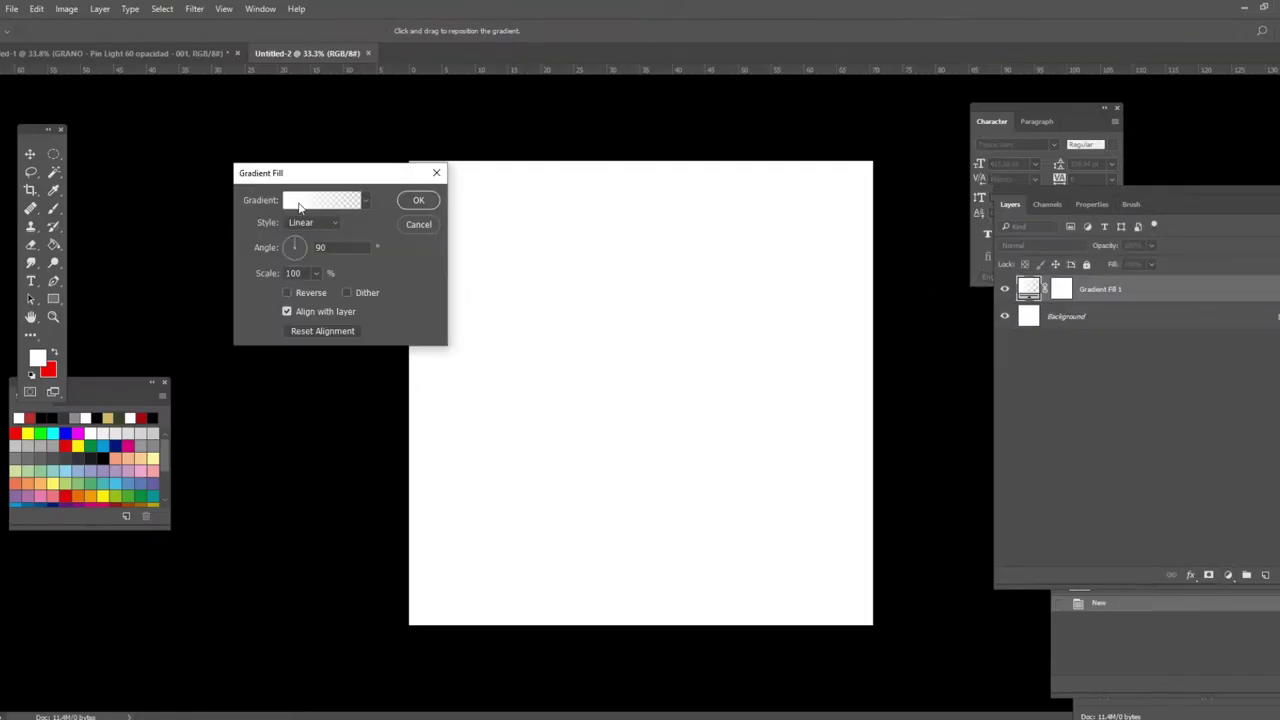
pyautogui.click(300, 202)
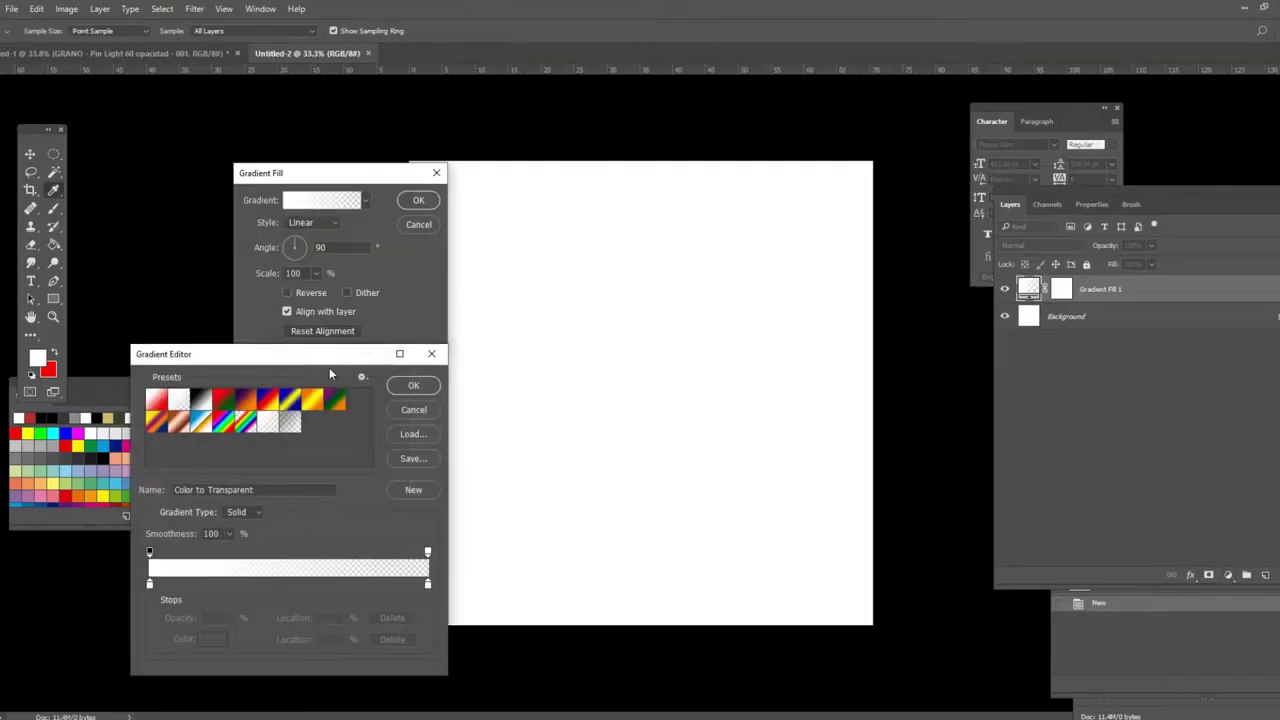
pyautogui.click(203, 401)
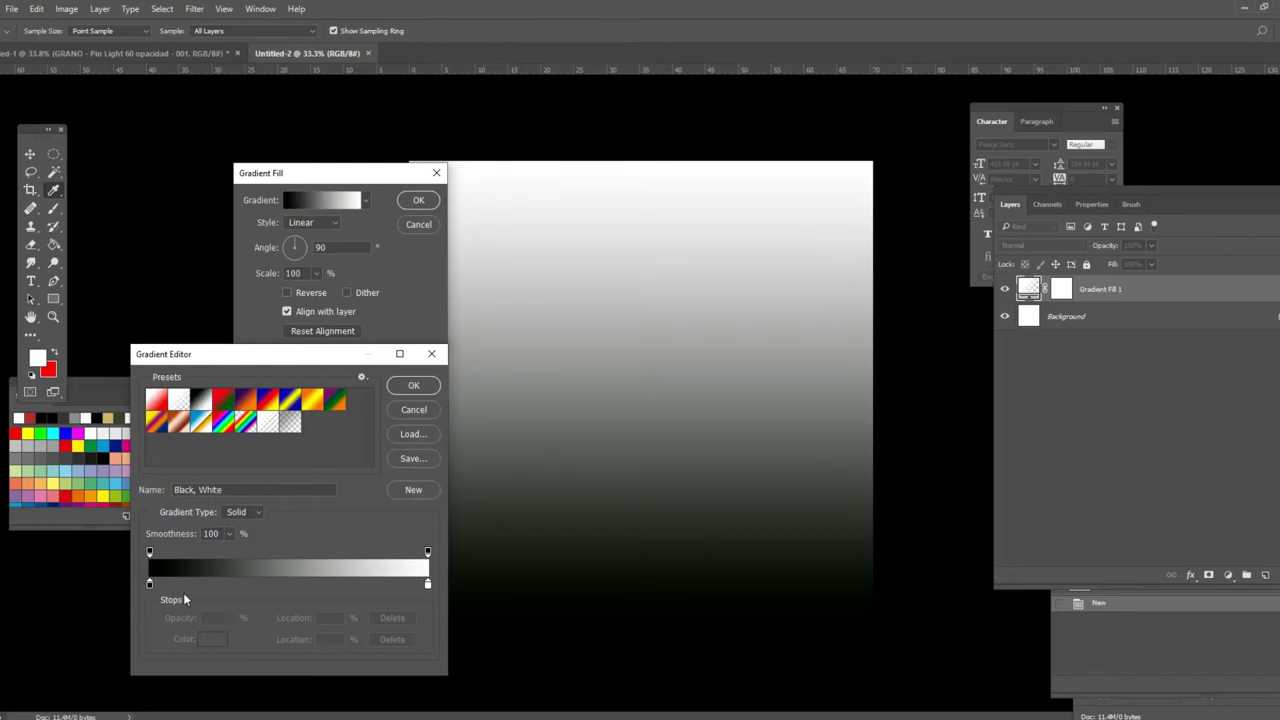
# Change the gradient's black starting stop to the light cyan 90d7e9
pyautogui.click(149, 584)
pyautogui.click(211, 639)
pyautogui.click(238, 373)
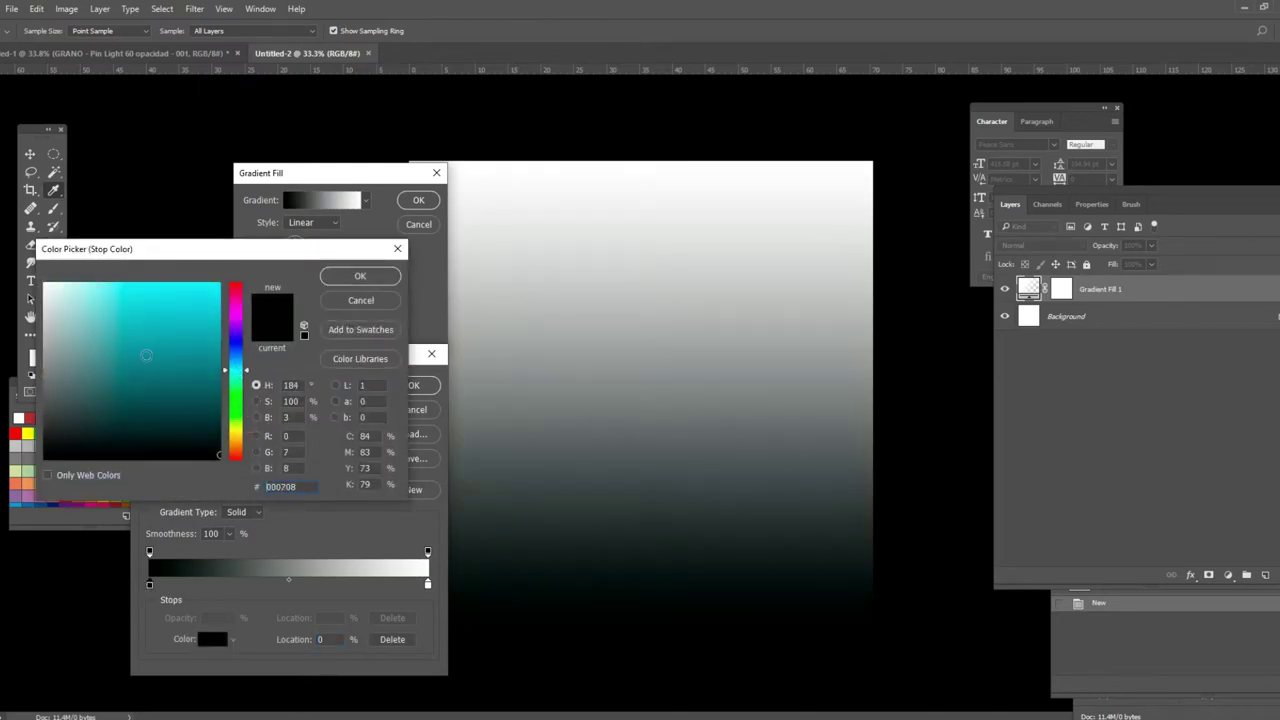
pyautogui.moveTo(105, 343)
pyautogui.mouseDown()
pyautogui.moveTo(88, 314)
pyautogui.moveTo(98, 319)
pyautogui.mouseUp()
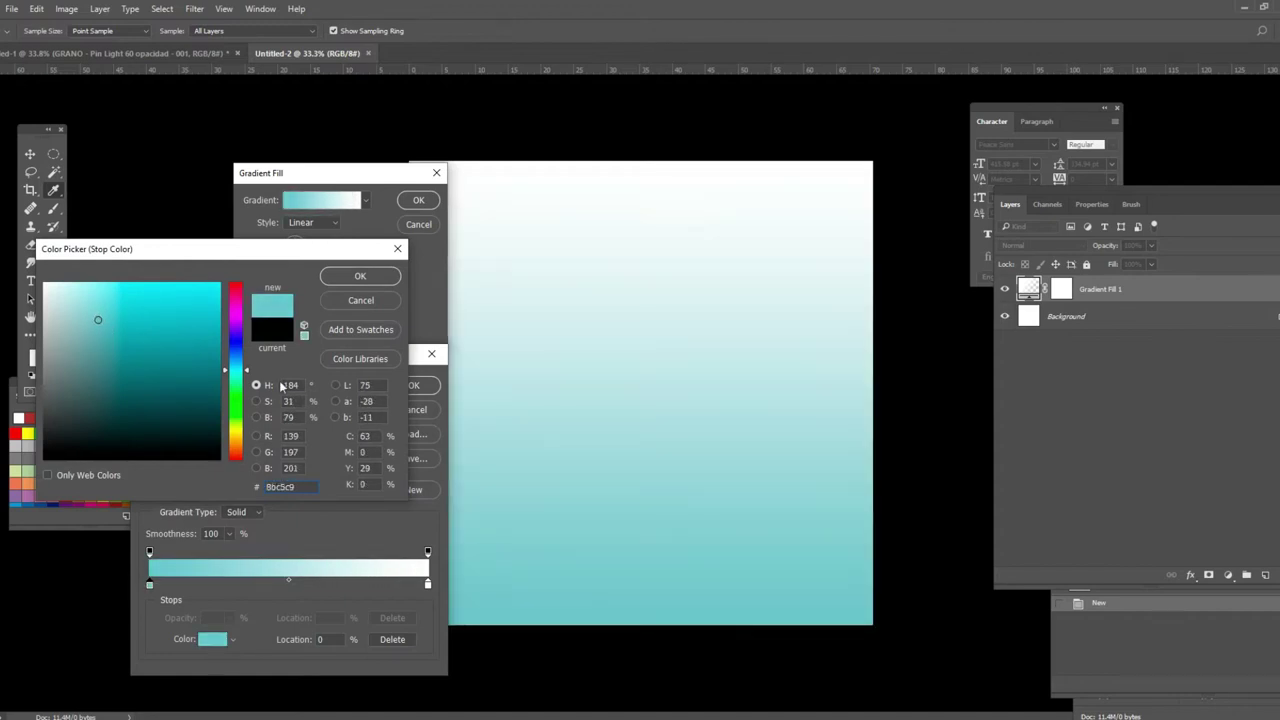
pyautogui.moveTo(237, 371); pyautogui.dragTo(238, 367)
pyautogui.click(96, 312)
pyautogui.moveTo(109, 300); pyautogui.dragTo(110, 297)
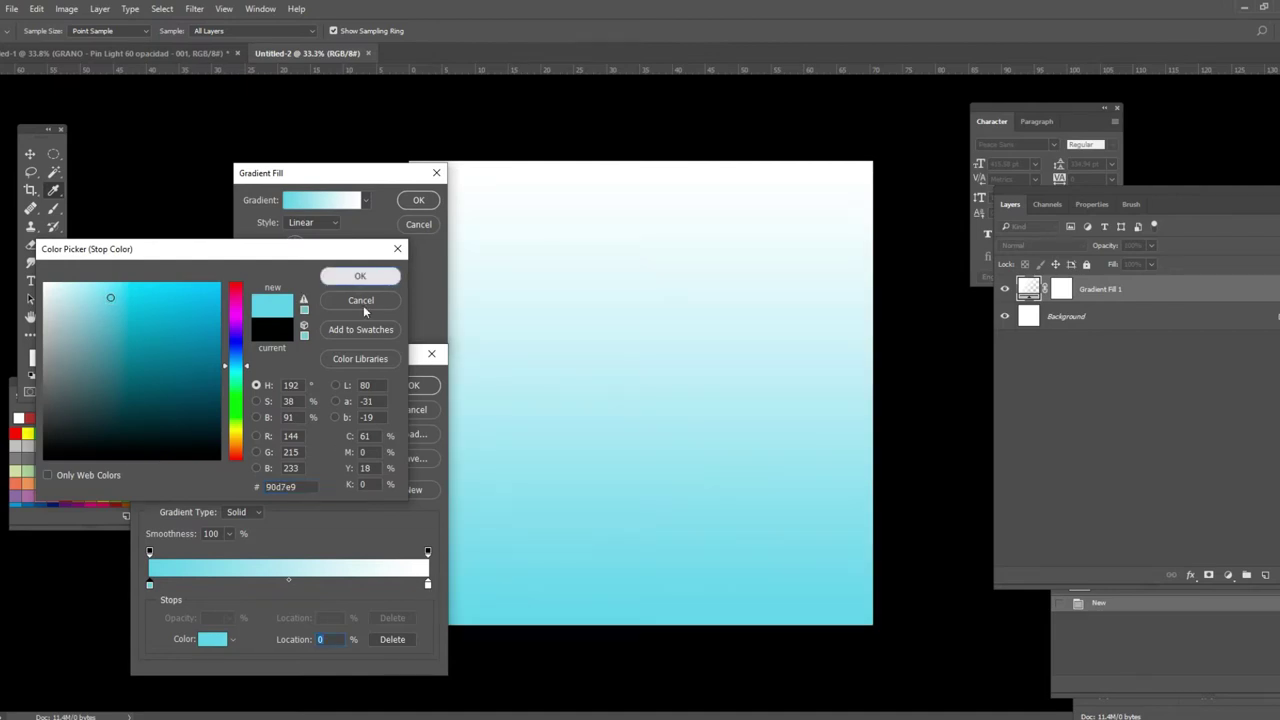
pyautogui.click(342, 279)
# Change the gradient's white end stop to a medium sky blue and apply the gradient fill
pyautogui.click(428, 584)
pyautogui.click(211, 639)
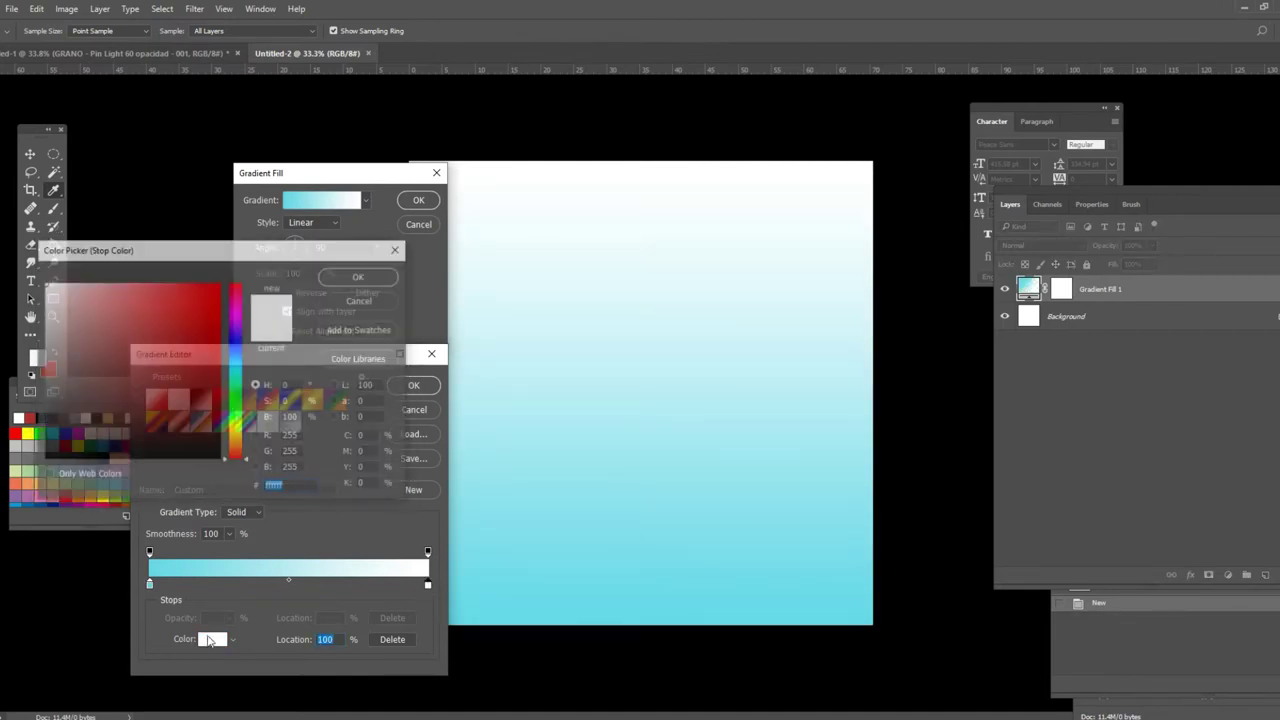
pyautogui.click(236, 368)
pyautogui.click(100, 303)
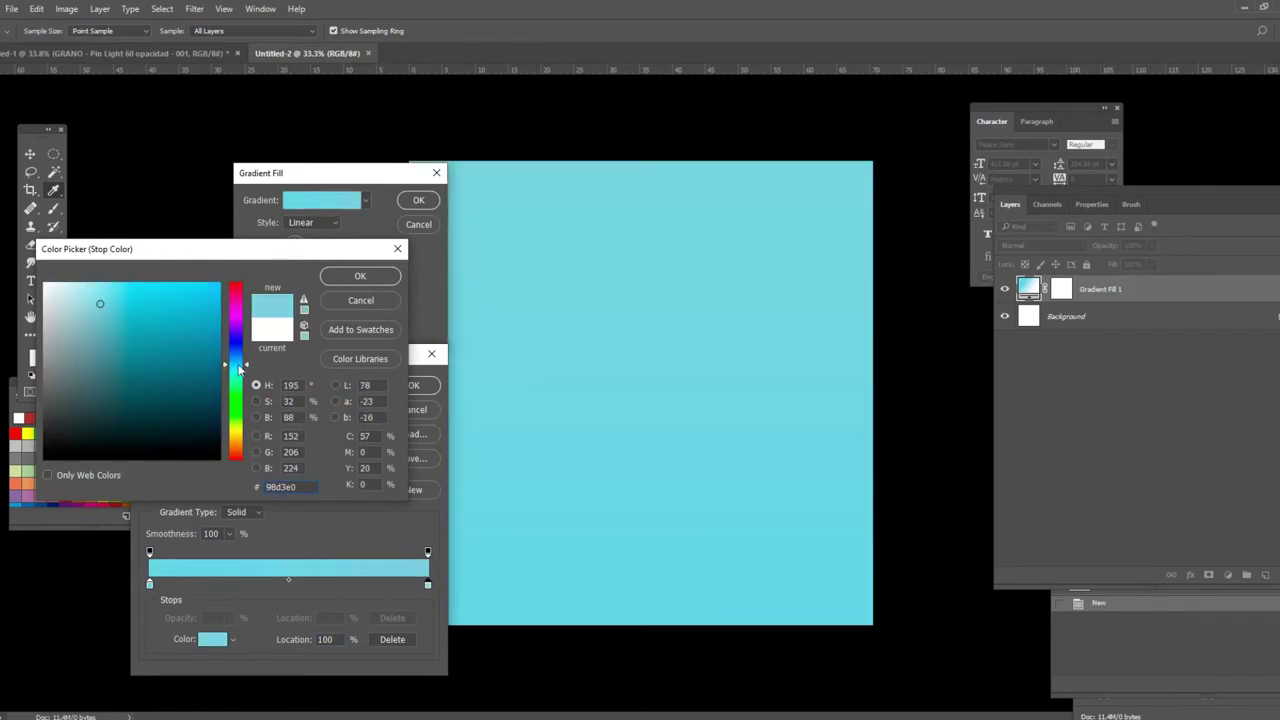
pyautogui.click(236, 360)
pyautogui.click(113, 310)
pyautogui.click(234, 357)
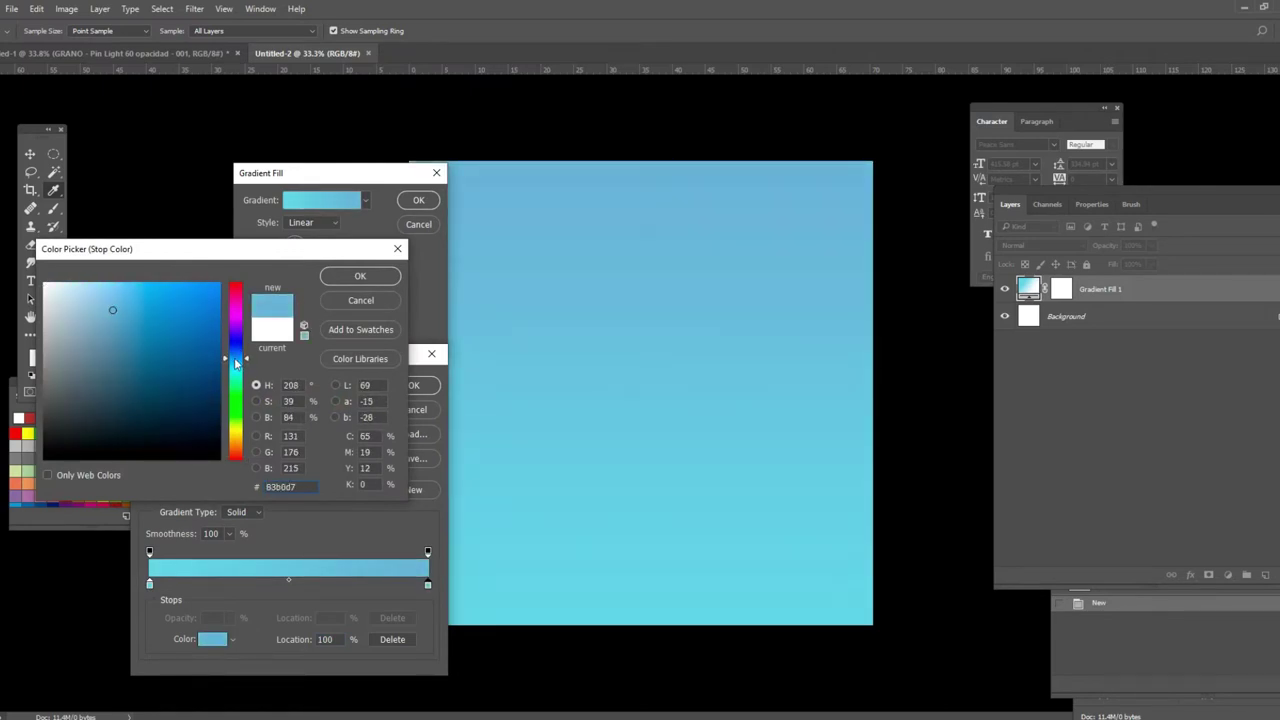
pyautogui.click(340, 280)
pyautogui.click(413, 385)
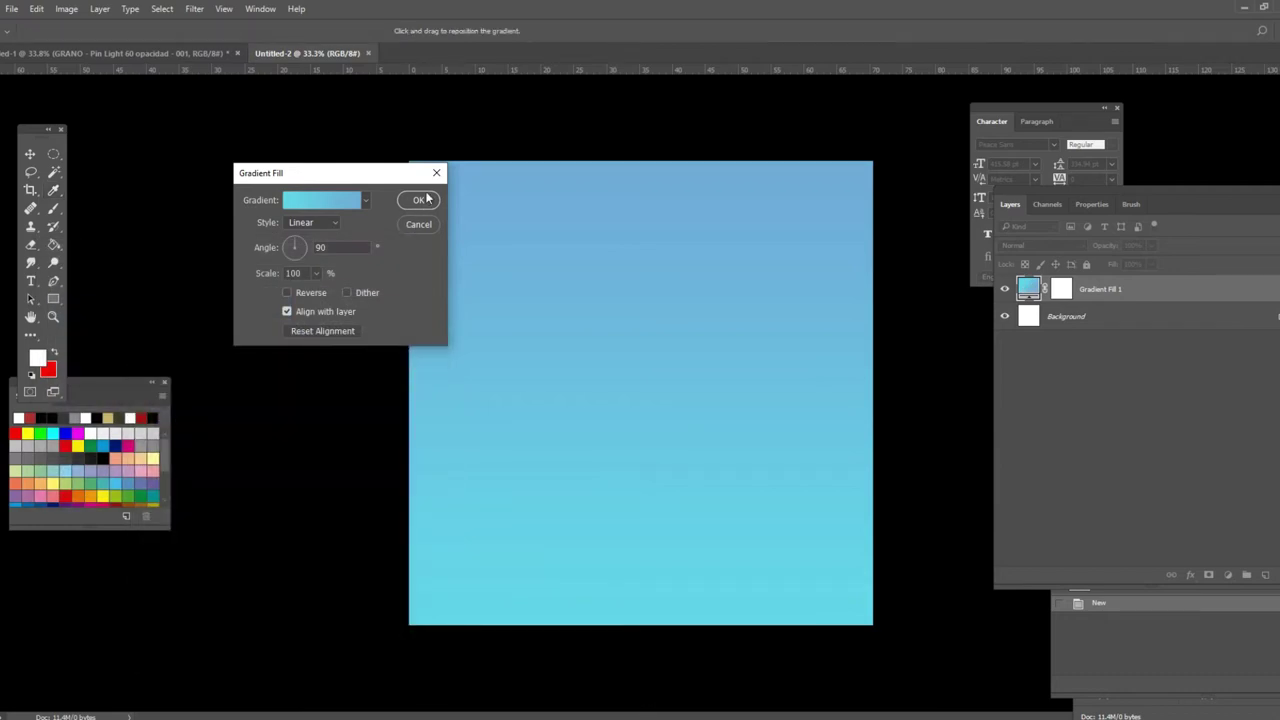
pyautogui.click(428, 200)
# Rasterize the Gradient Fill 1 layer
pyautogui.scroll(-3, 740, 420)
pyautogui.scroll(4, 723, 423)
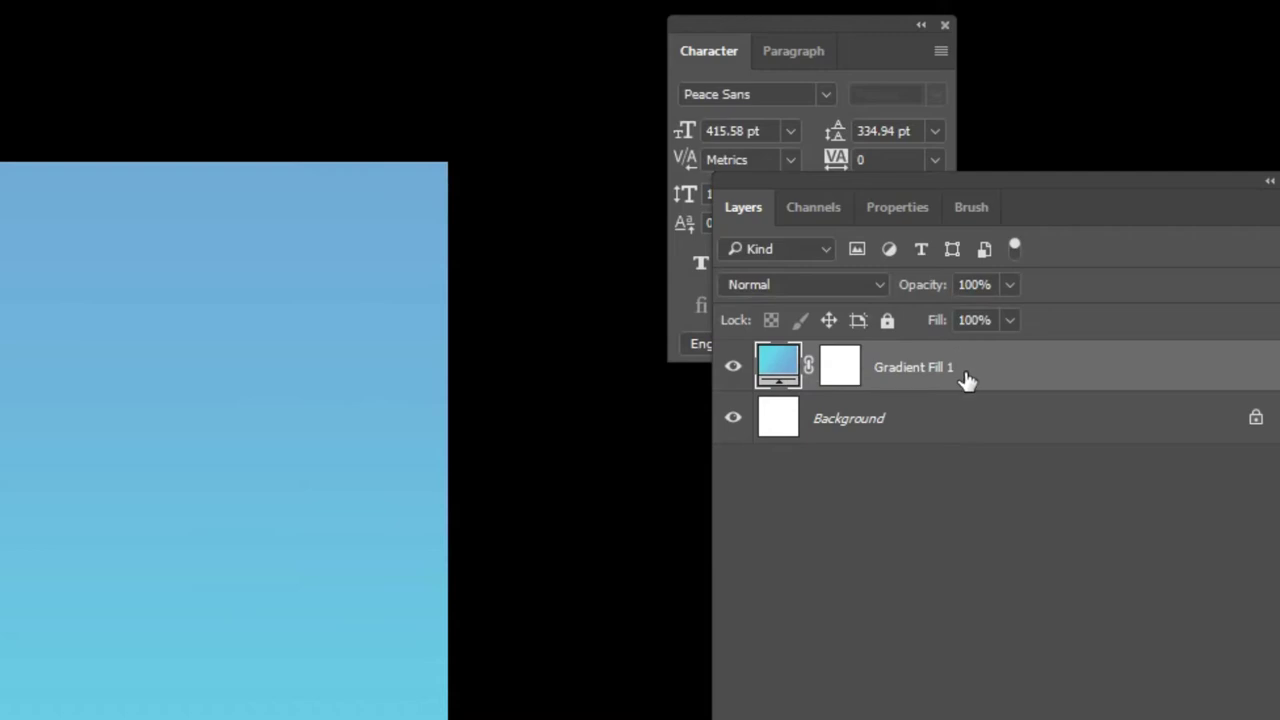
pyautogui.rightClick(1140, 291)
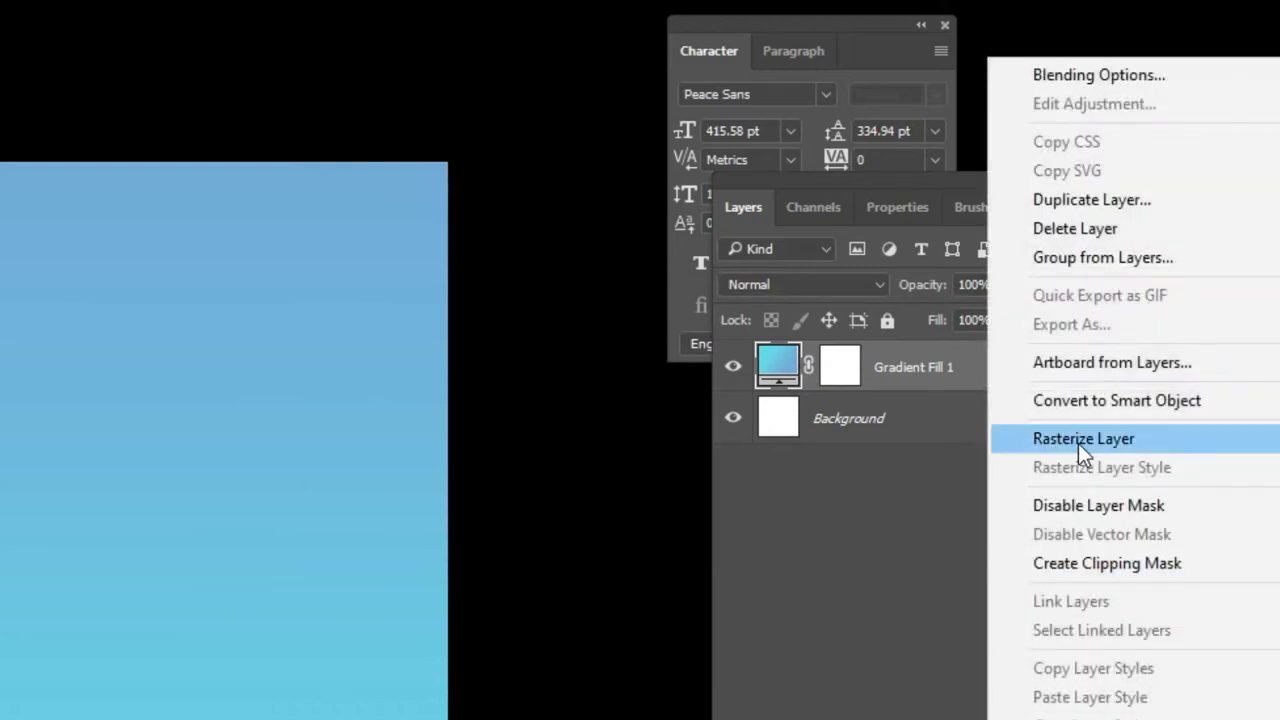
pyautogui.click(1078, 440)
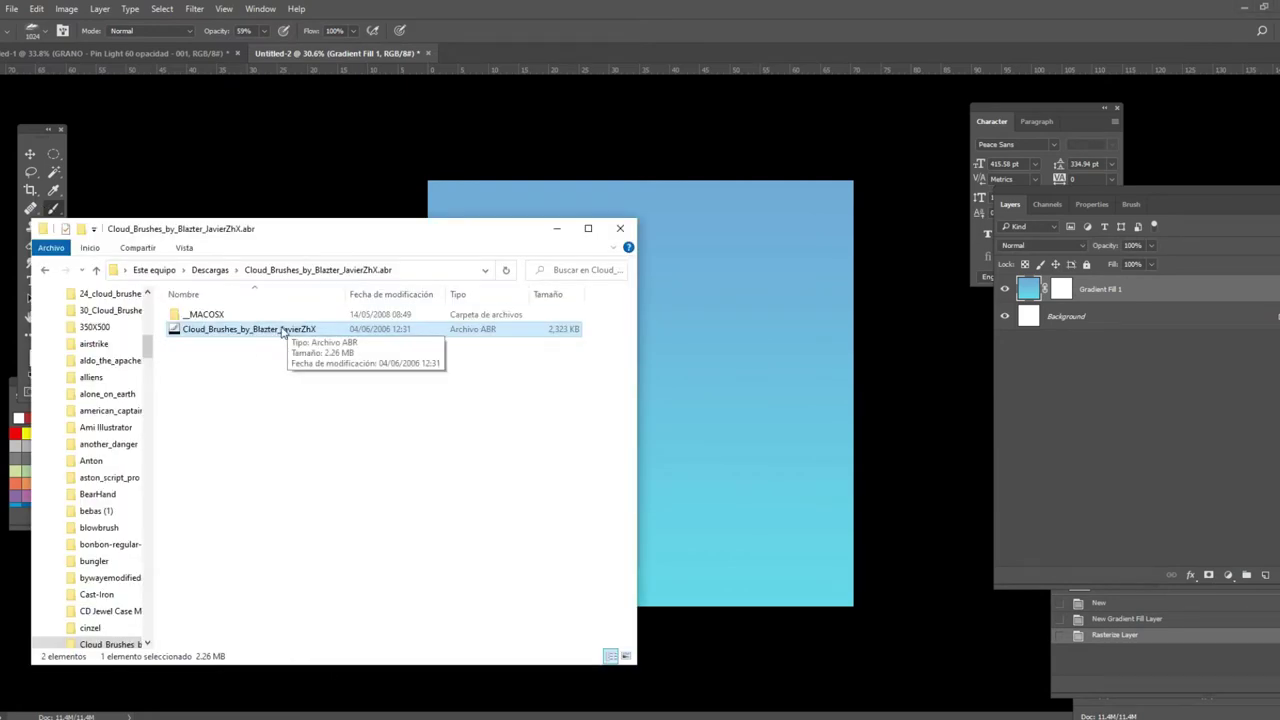
# Load the Cloud_Brushes_by_Blazter_JavierZhX brushes and paint a white cloud in the sky's upper-right corner with the 786 tip at about 1528 px
pyautogui.doubleClick(282, 330)
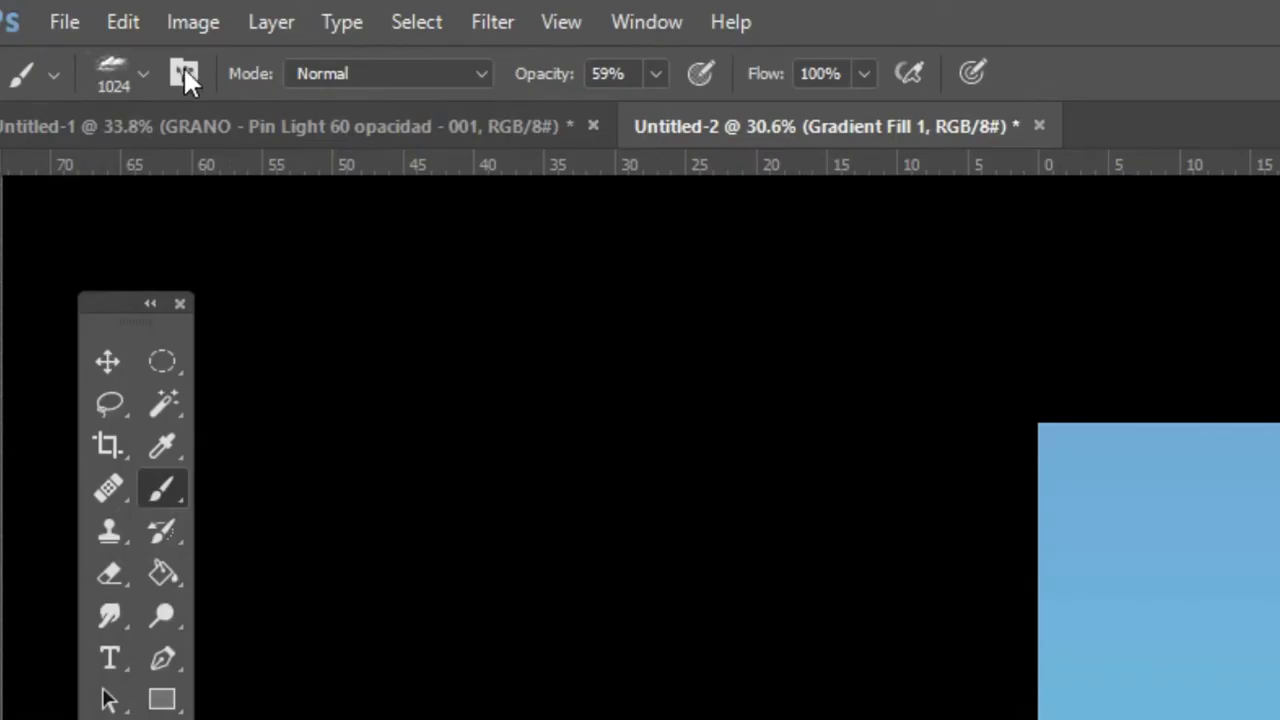
pyautogui.click(184, 72)
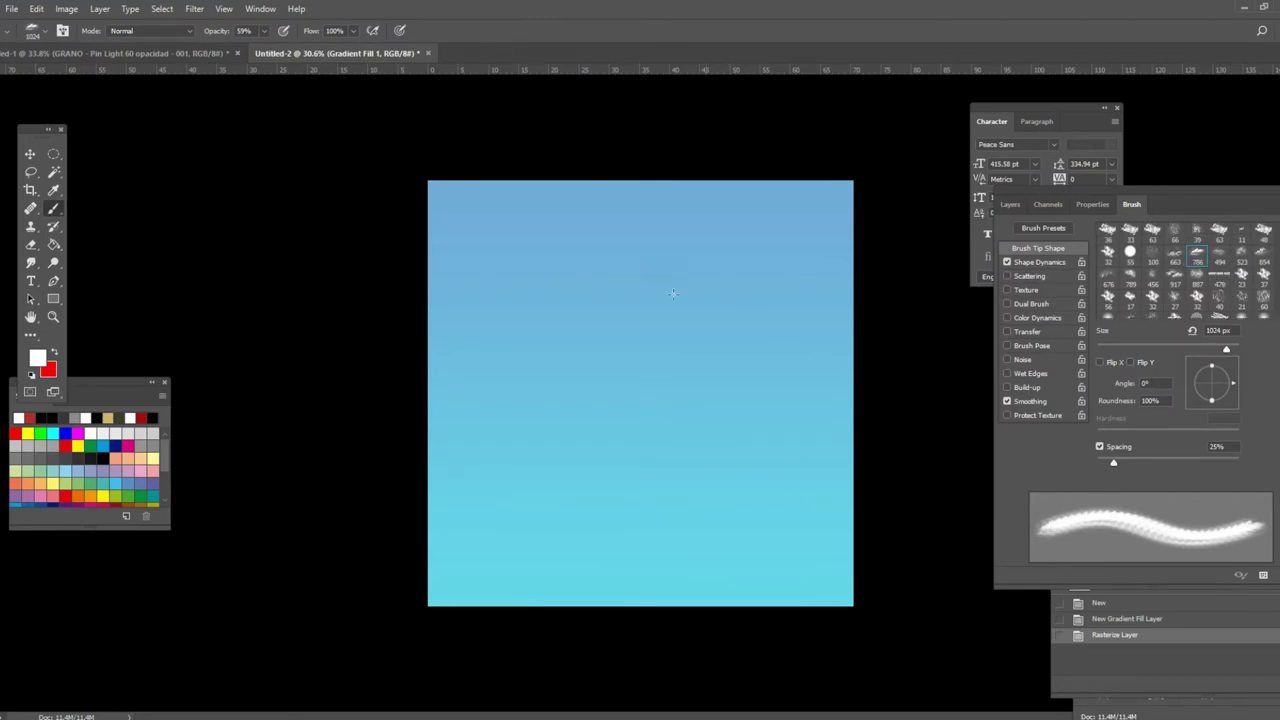
pyautogui.moveTo(722, 288); pyautogui.dragTo(786, 288)
pyautogui.moveTo(808, 238); pyautogui.dragTo(792, 260)
pyautogui.click(796, 250)
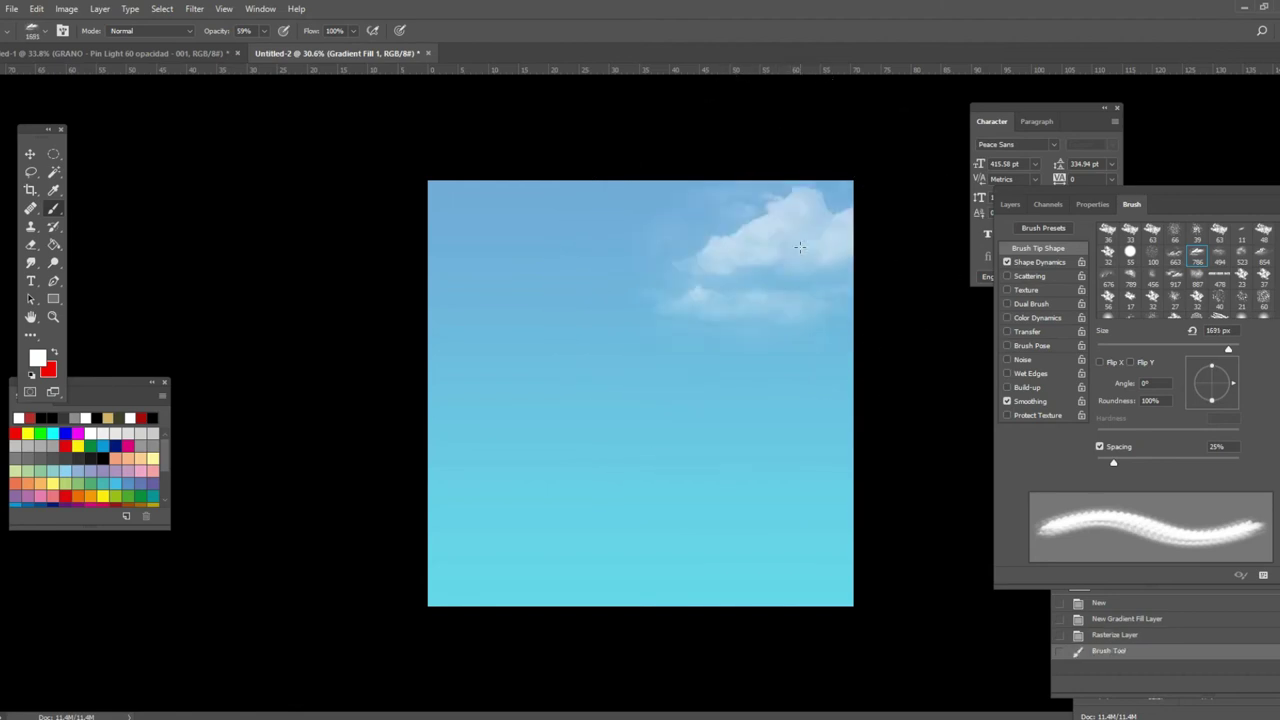
pyautogui.hotkey('ctrl', 'z')
pyautogui.moveTo(770, 263); pyautogui.dragTo(775, 256)
pyautogui.click(810, 241)
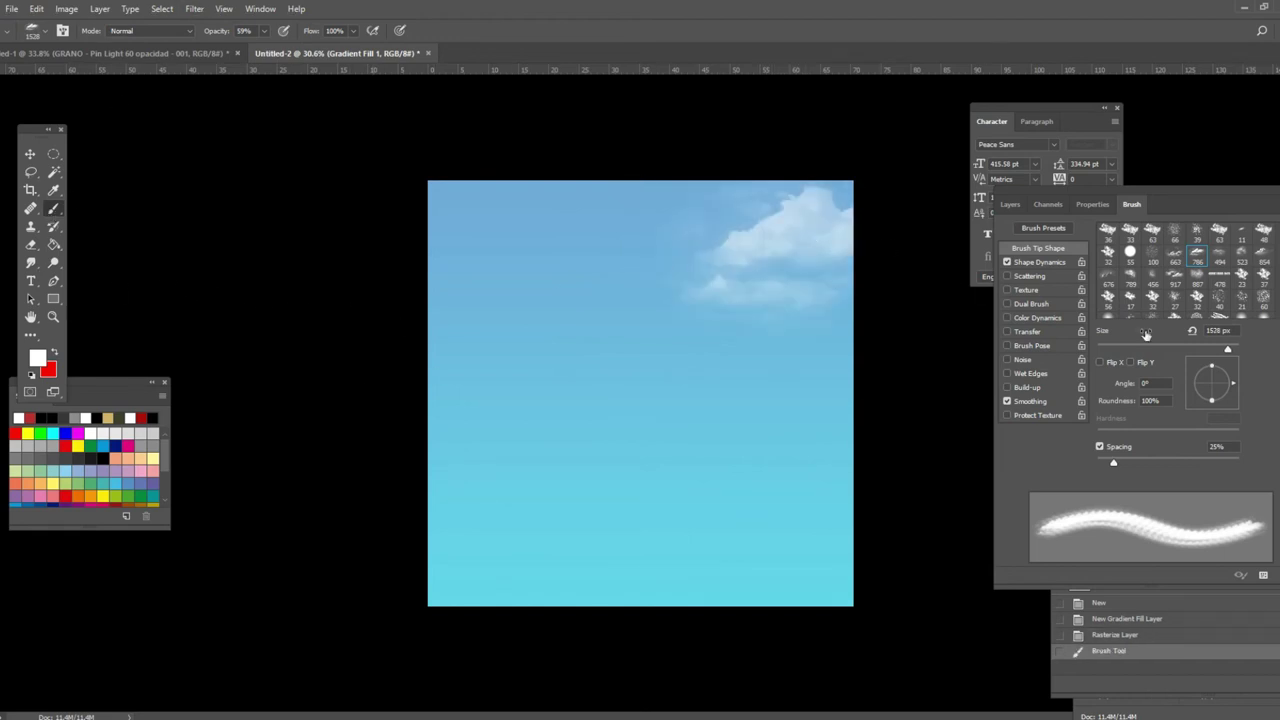
pyautogui.click(1177, 278)
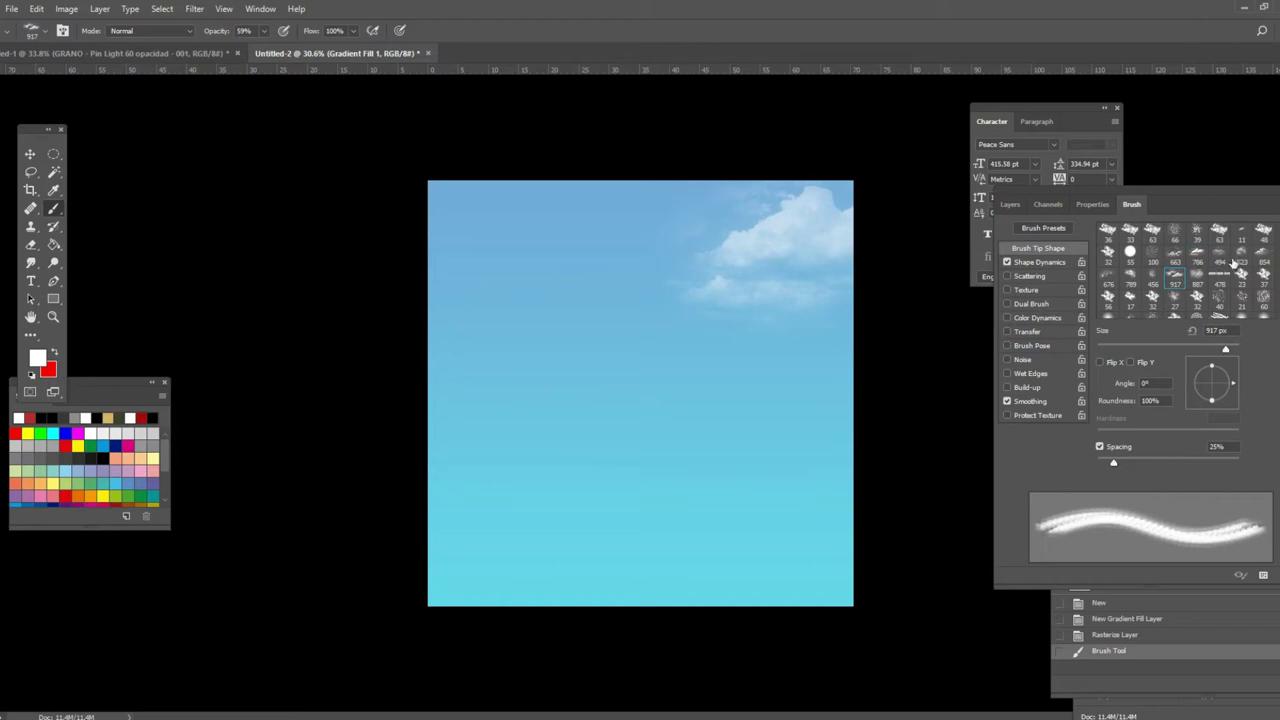
pyautogui.moveTo(676, 357)
pyautogui.mouseDown()
pyautogui.moveTo(706, 357)
pyautogui.moveTo(677, 373)
pyautogui.mouseUp()
pyautogui.click(632, 374)
pyautogui.hotkey('ctrl', 'z')
# Paint a white cloud near the middle of the sky using the 663 cloud brush tip at about 1390 px
pyautogui.click(1168, 258)
pyautogui.moveTo(637, 394); pyautogui.dragTo(690, 394)
pyautogui.click(639, 384)
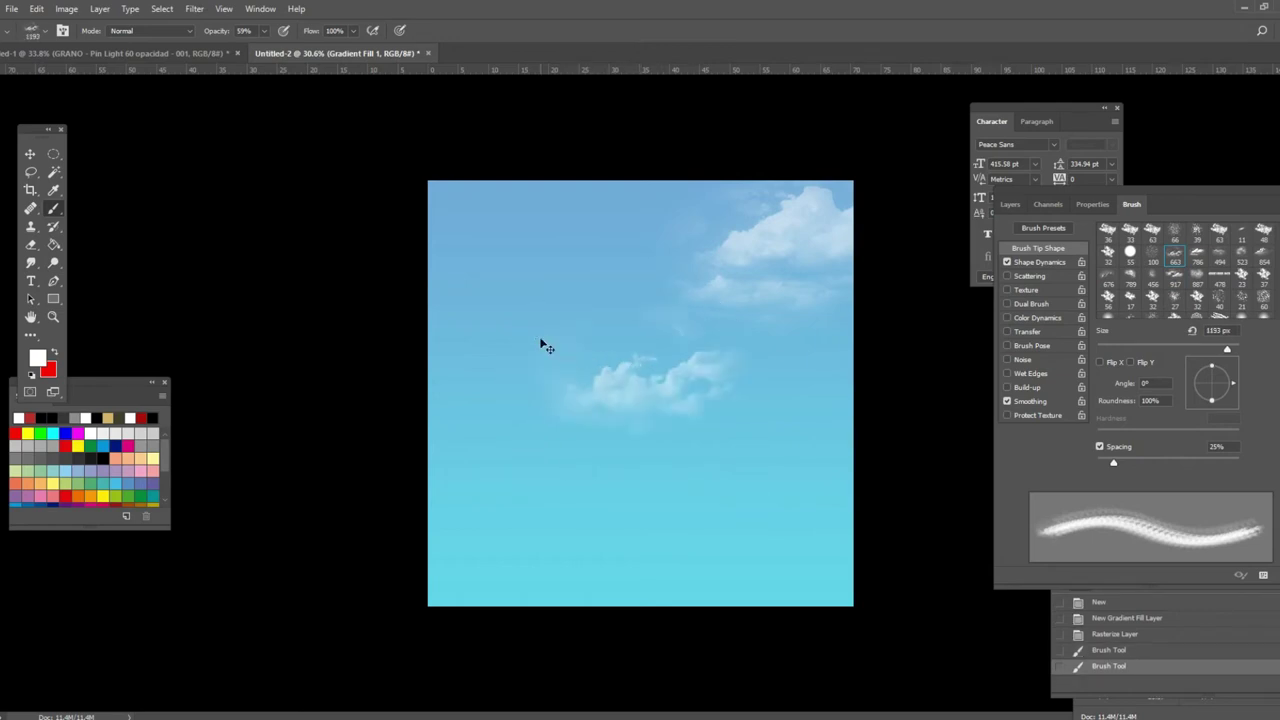
pyautogui.hotkey('ctrl', 'z')
pyautogui.moveTo(632, 397); pyautogui.dragTo(623, 400)
pyautogui.click(613, 375)
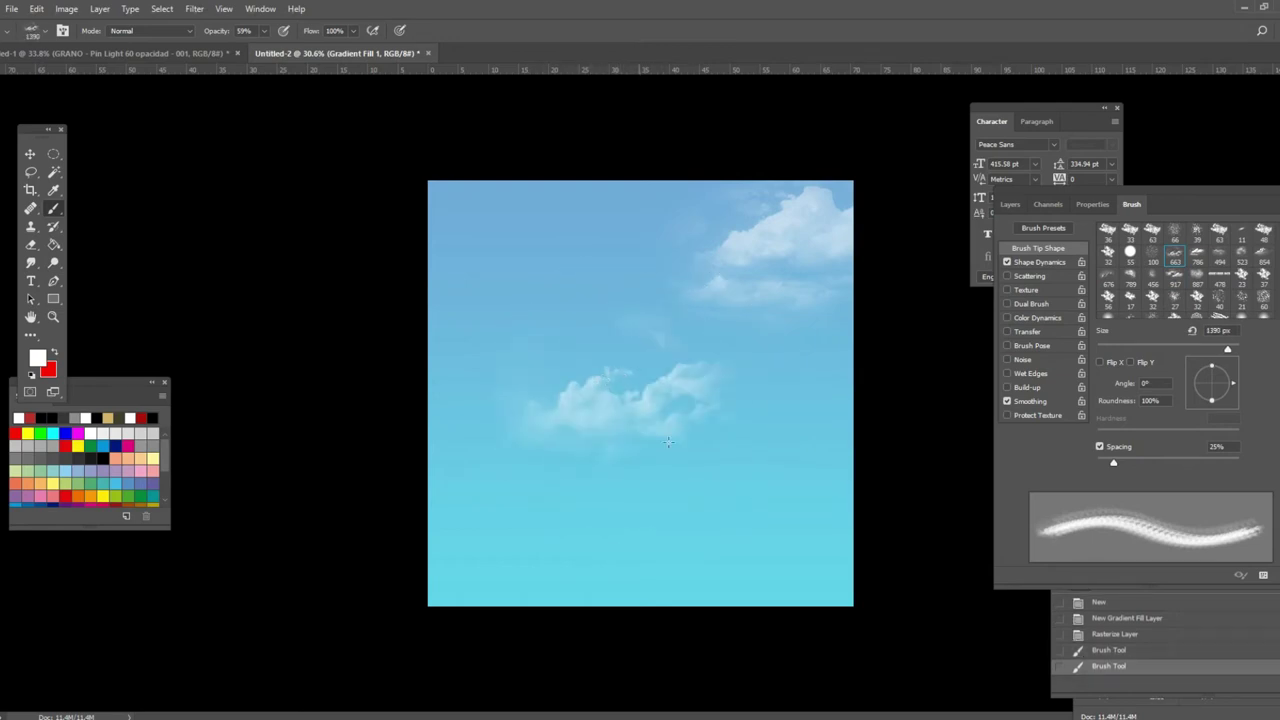
# Paint a cloud in the upper-left corner with the 786 tip, and faint 494-tip clouds at the left edge and both lower corners
pyautogui.click(1197, 252)
pyautogui.click(475, 271)
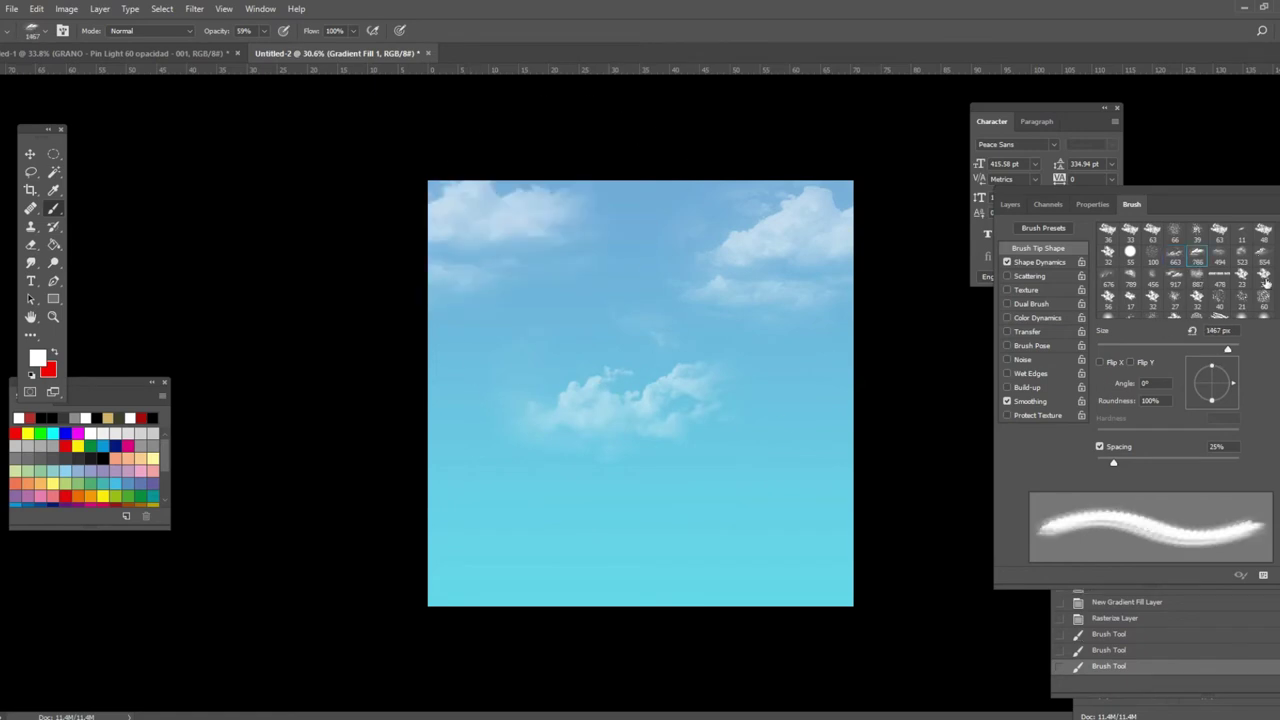
pyautogui.click(1219, 256)
pyautogui.click(468, 378)
pyautogui.click(472, 555)
pyautogui.click(826, 556)
# Paint more faint clouds at the sky's right edge and bottom centre using the 494 cloud brush tip
pyautogui.click(1108, 277)
pyautogui.scroll(3, 691, 566)
pyautogui.scroll(-6, 791, 537)
pyautogui.scroll(4, 791, 537)
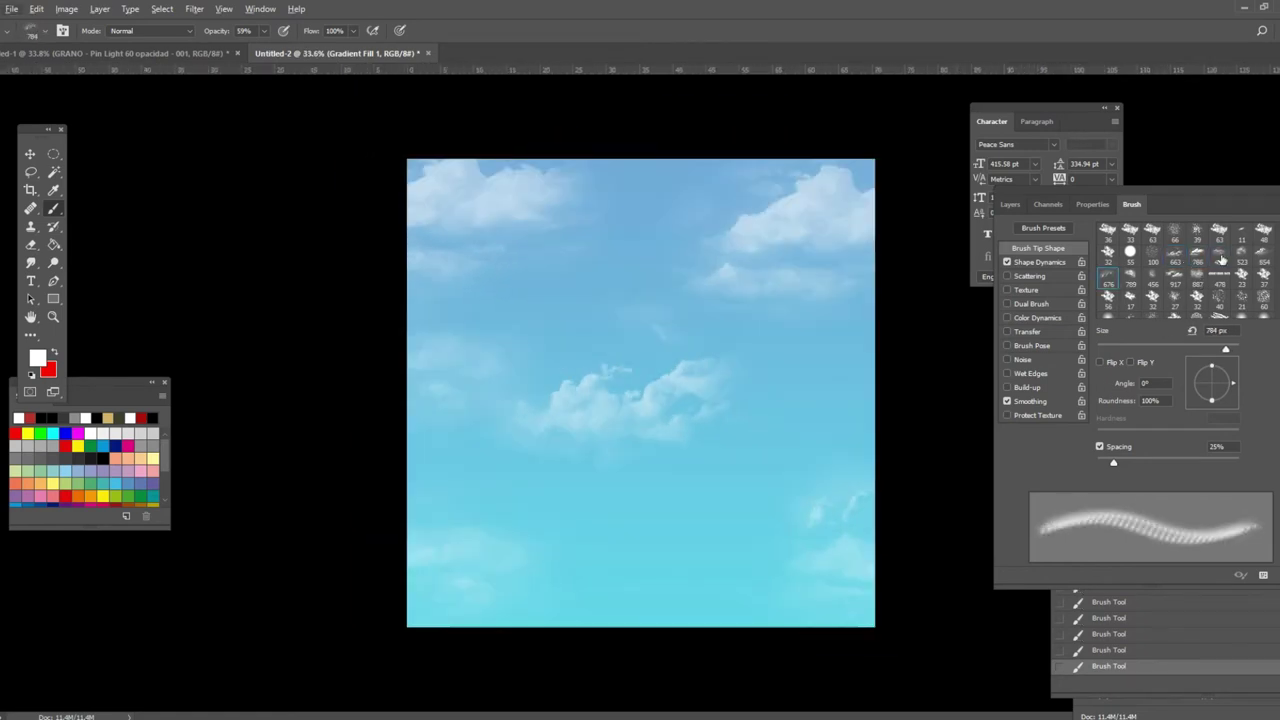
pyautogui.click(1219, 256)
pyautogui.click(830, 376)
pyautogui.click(646, 590)
pyautogui.scroll(-5, 646, 590)
# Start a Camera Raw filter on the painted sky layer, making the temperature slightly cooler and lowering the exposure
pyautogui.click(1010, 204)
pyautogui.scroll(3, 813, 352)
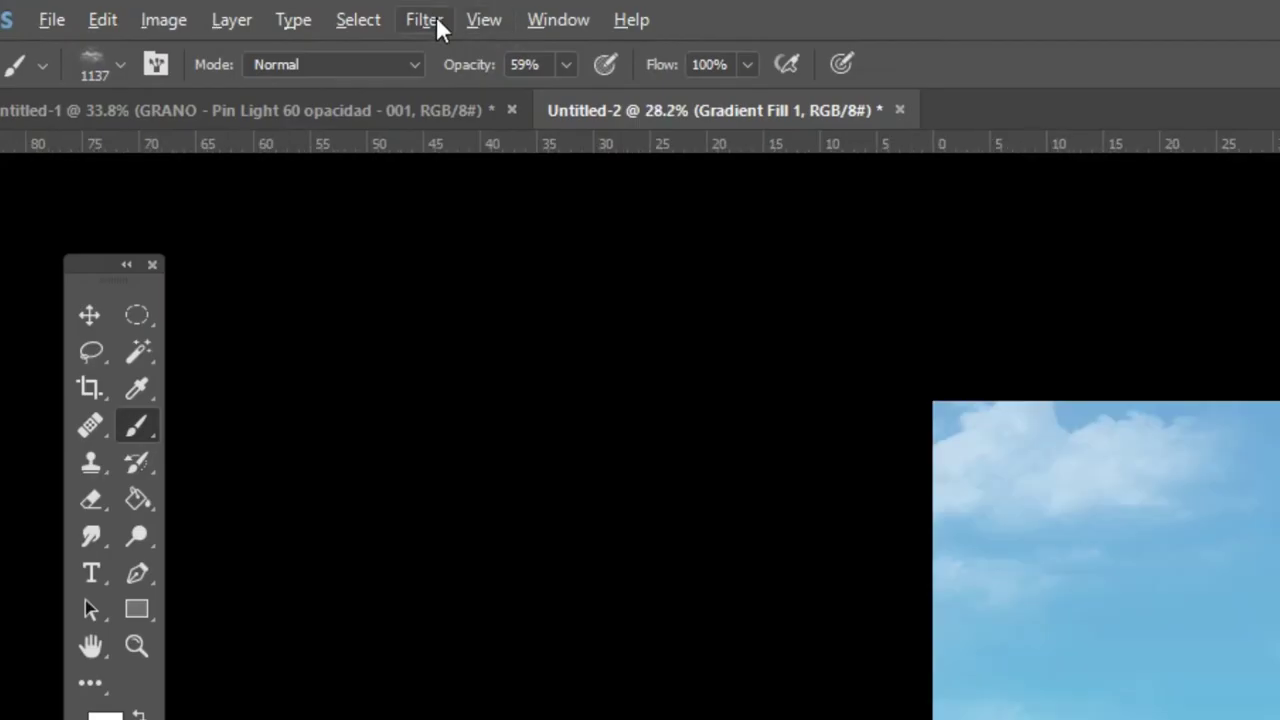
pyautogui.click(198, 10)
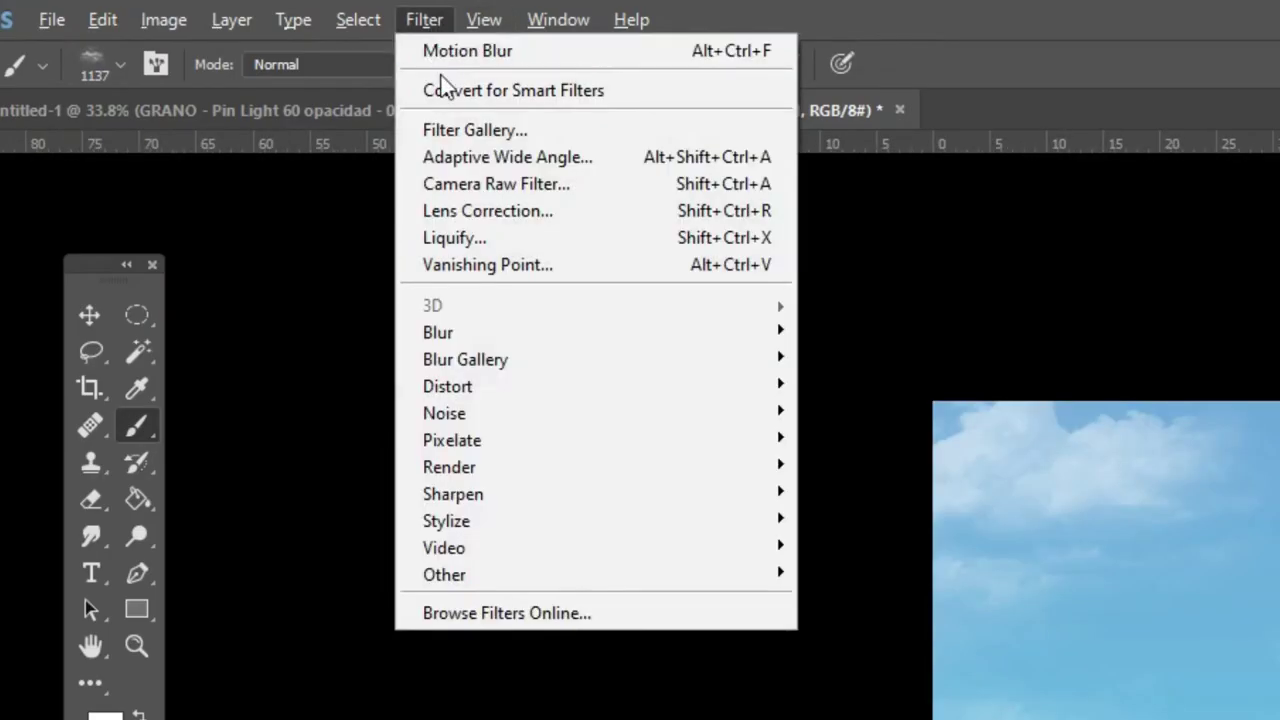
pyautogui.click(537, 192)
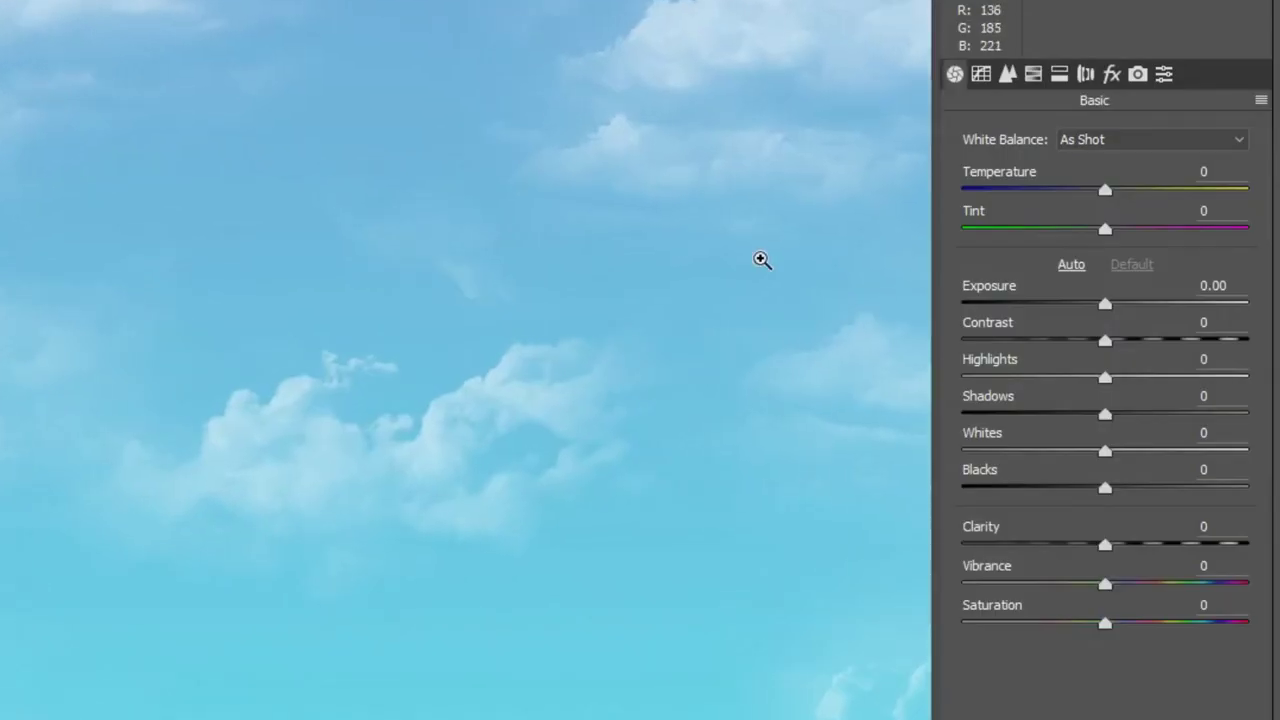
pyautogui.moveTo(1106, 190); pyautogui.dragTo(1093, 195)
pyautogui.click(1106, 296)
pyautogui.press('Down')
pyautogui.press('Down')
pyautogui.press('Down')
pyautogui.press('Down')
pyautogui.press('Down')
# Raise the sky's contrast, whites, vibrance and saturation in the Camera Raw filter and apply it
pyautogui.moveTo(1106, 344); pyautogui.dragTo(1123, 380)
pyautogui.moveTo(1105, 452); pyautogui.dragTo(1150, 458)
pyautogui.moveTo(1105, 585); pyautogui.dragTo(1116, 638)
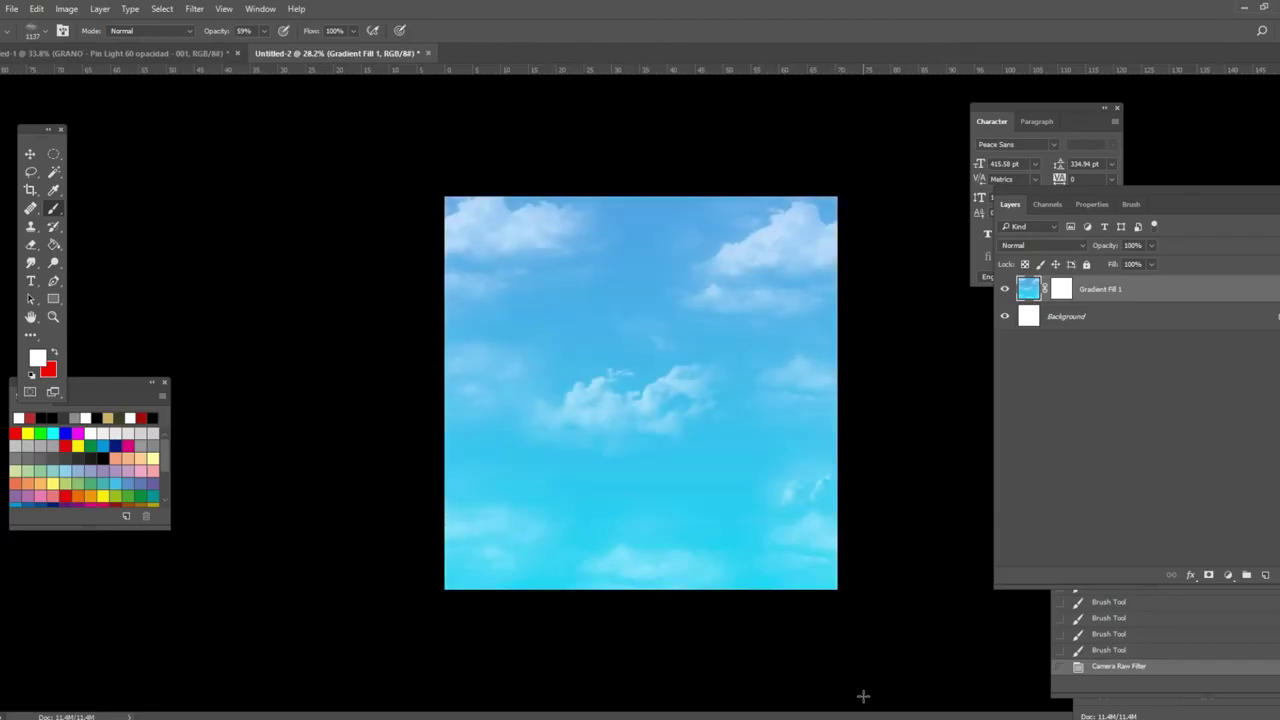
# Place the travis-scott-1 image in the centre of the canvas and rasterize its layer
pyautogui.scroll(-2, 739, 382)
pyautogui.scroll(2, 739, 382)
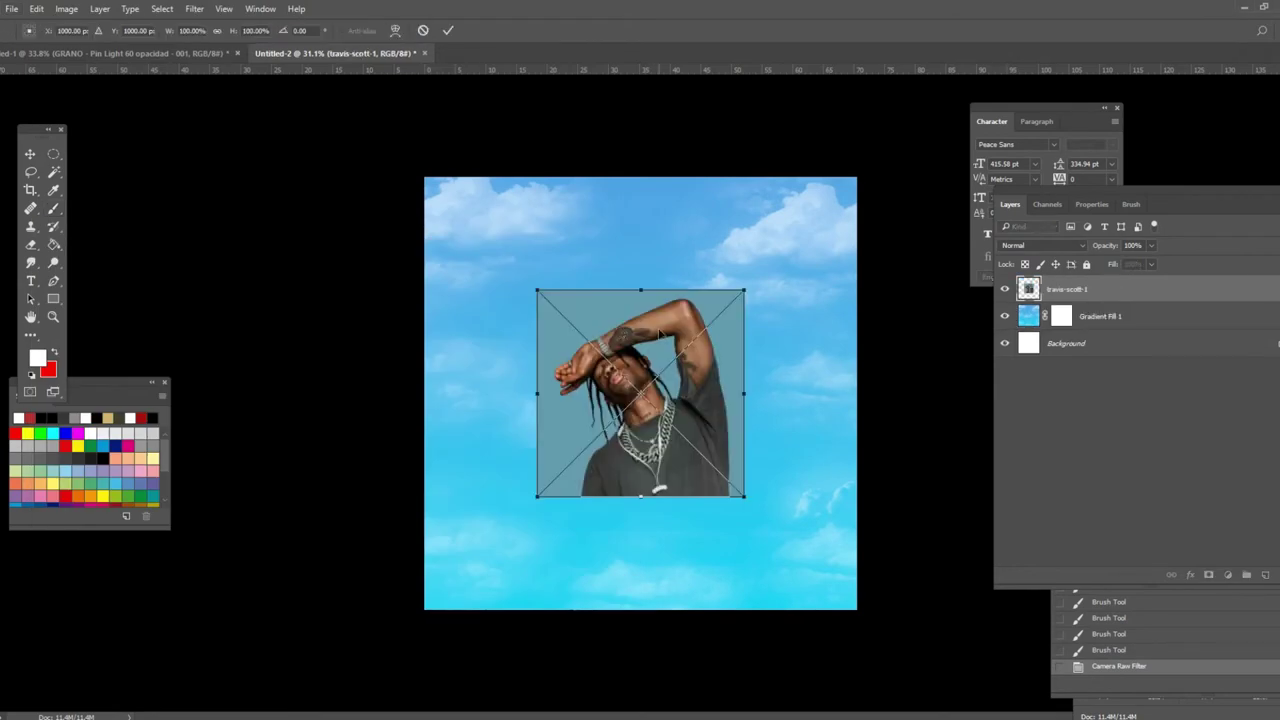
pyautogui.press('Return')
pyautogui.scroll(3, 649, 390)
pyautogui.click(70, 178)
pyautogui.click(679, 290)
pyautogui.rightClick(1077, 288)
pyautogui.click(1164, 362)
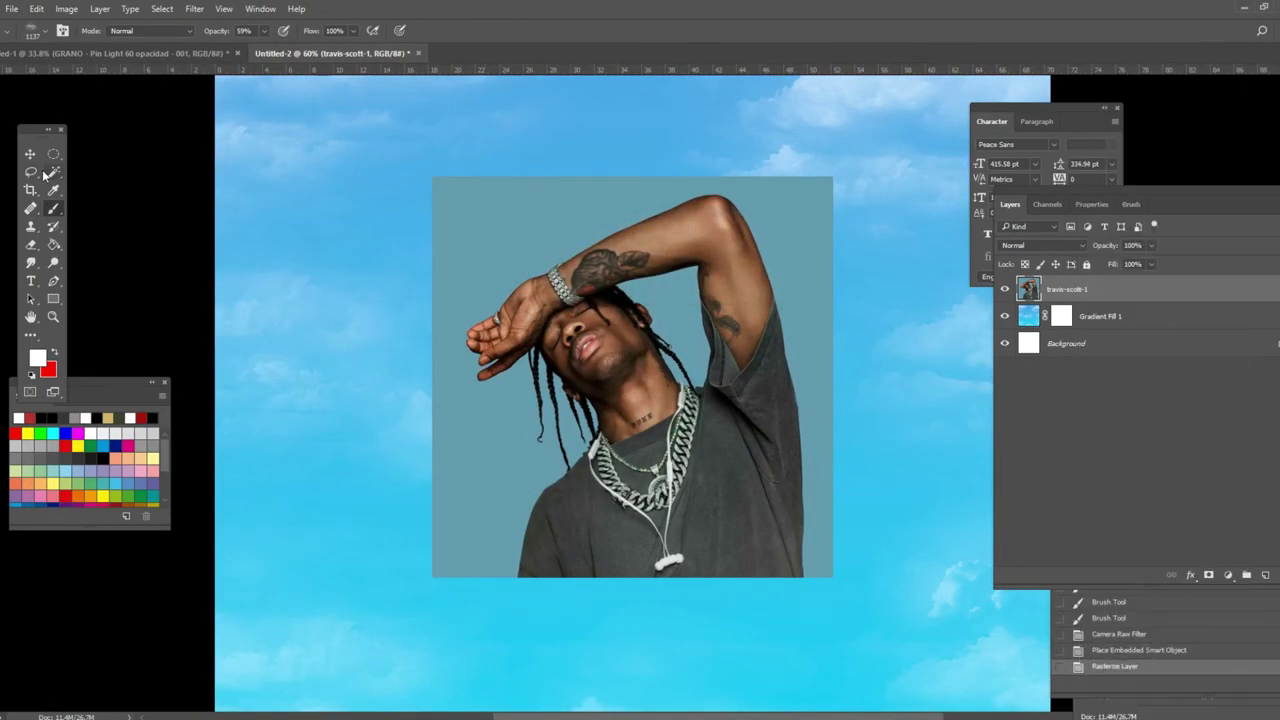
# Remove the teal background around the figure and in the gap beneath the raised arm with the Magic Wand
pyautogui.click(53, 172)
pyautogui.scroll(2, 558, 339)
pyautogui.click(514, 226)
pyautogui.press('Delete')
pyautogui.click(697, 312)
pyautogui.press('Delete')
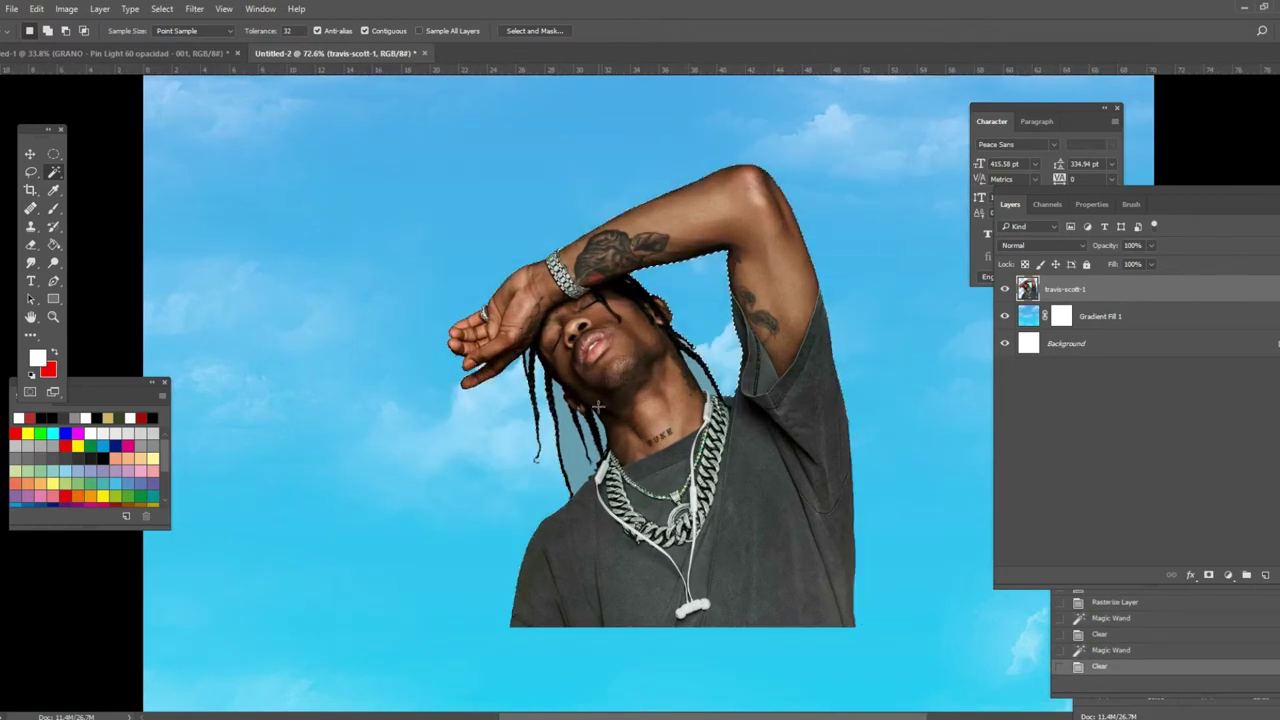
# Delete the leftover teal background patches between the hanging braids on the left side of the face
pyautogui.scroll(4, 600, 412)
pyautogui.click(598, 430)
pyautogui.press('Delete')
pyautogui.click(405, 288)
pyautogui.press('Delete')
pyautogui.click(604, 448)
pyautogui.press('Delete')
# Delete the remaining teal patches between the neck and the braids on the right side
pyautogui.click(863, 287)
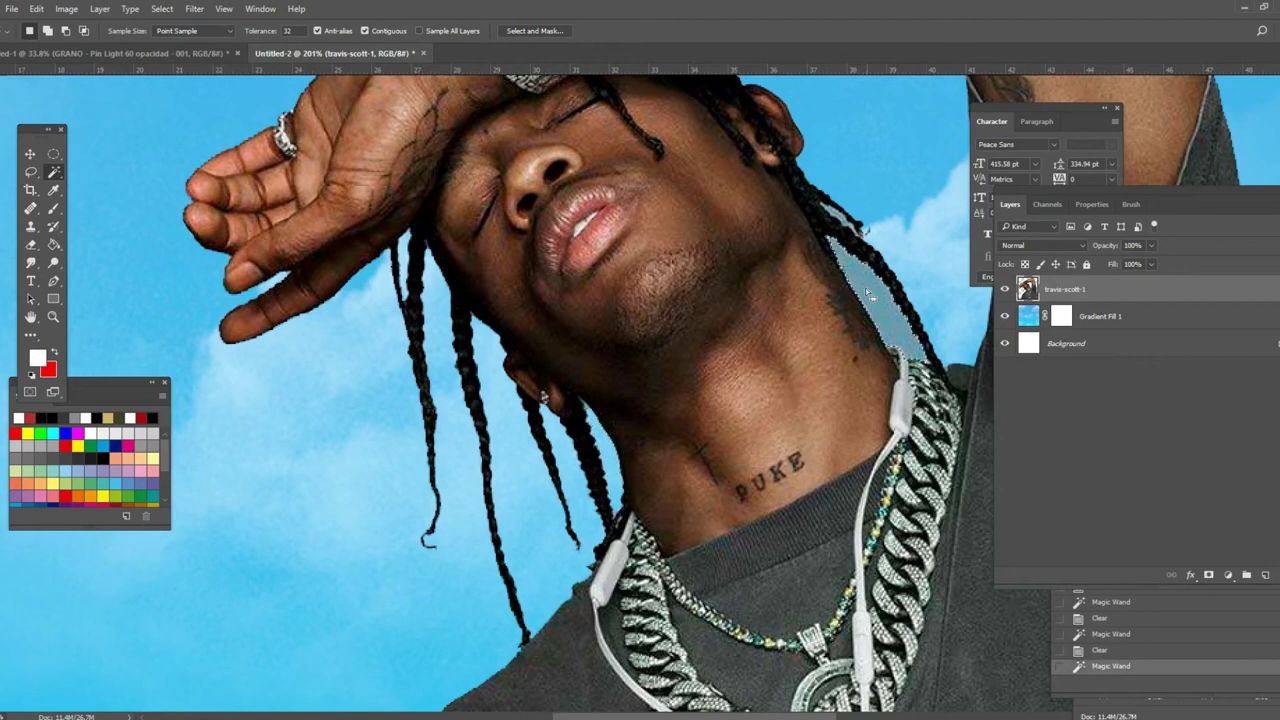
pyautogui.press('Delete')
pyautogui.click(860, 231)
pyautogui.press('Delete')
pyautogui.scroll(-5, 697, 281)
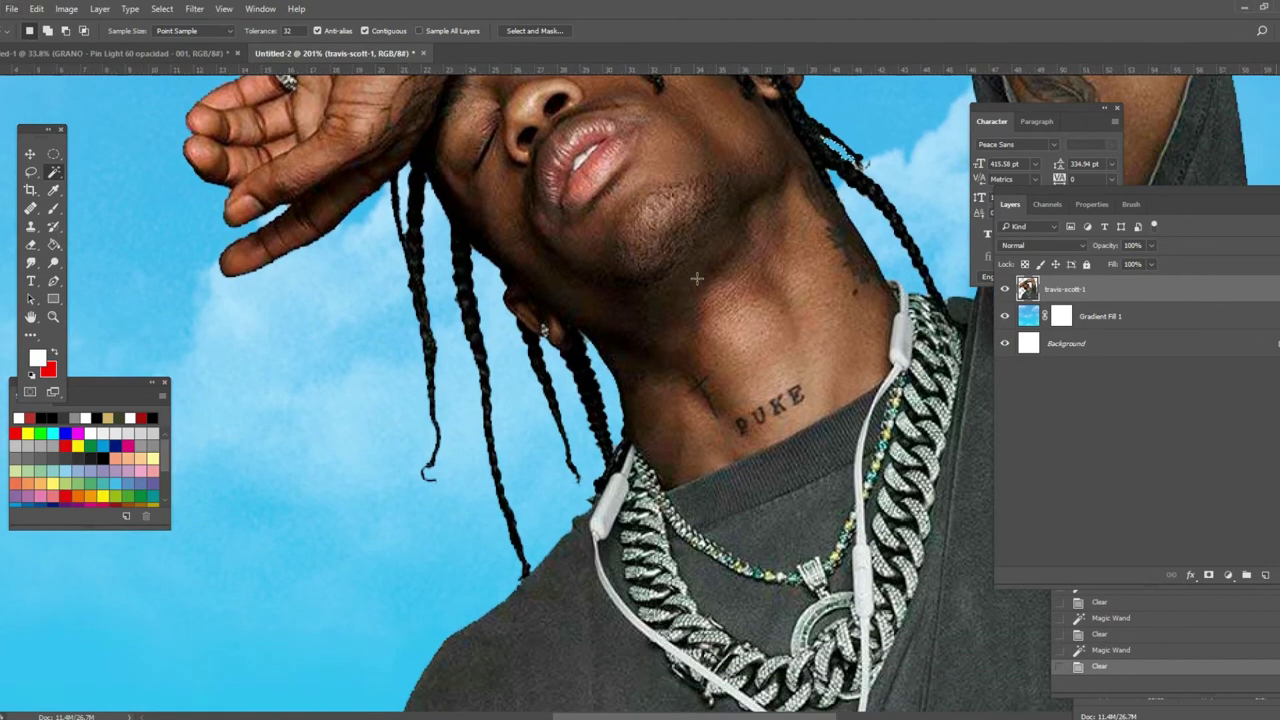
# Clear the selection and move the cut-out figure down so its base sits on the canvas's lower edge
pyautogui.click(55, 155)
pyautogui.click(540, 271)
pyautogui.scroll(-1, 540, 271)
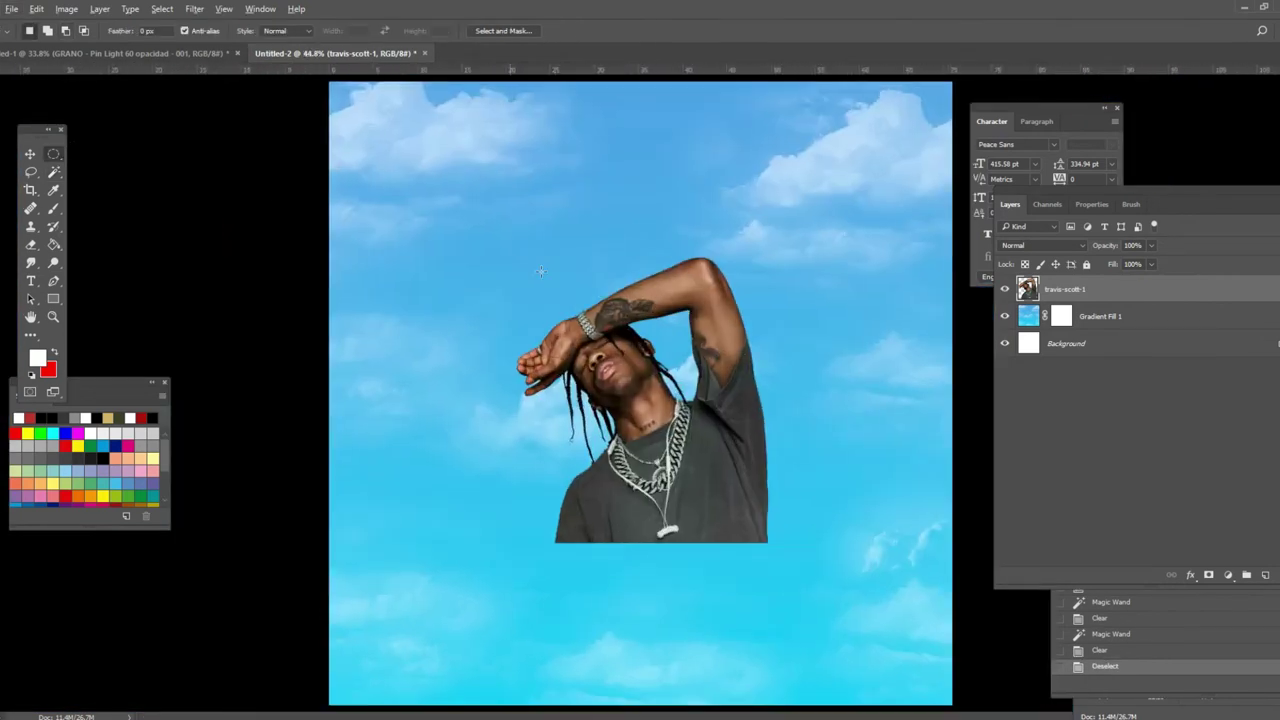
pyautogui.click(30, 155)
pyautogui.scroll(-1, 500, 323)
pyautogui.moveTo(661, 448); pyautogui.dragTo(636, 588)
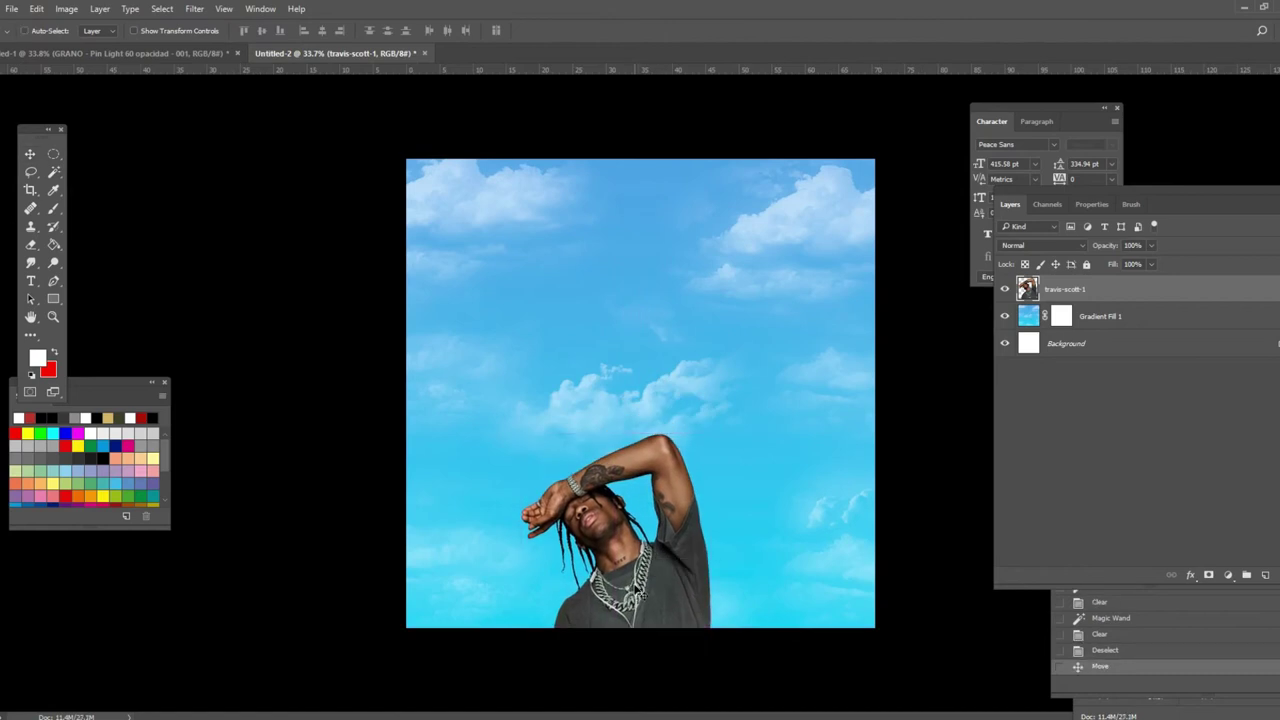
# Enlarge the figure to about 183%, rotate it clockwise until the raised forearm is nearly level, and shift it lower
pyautogui.hotkey('ctrl', 't')
pyautogui.moveTo(708, 434); pyautogui.dragTo(974, 343)
pyautogui.moveTo(831, 424); pyautogui.dragTo(780, 455)
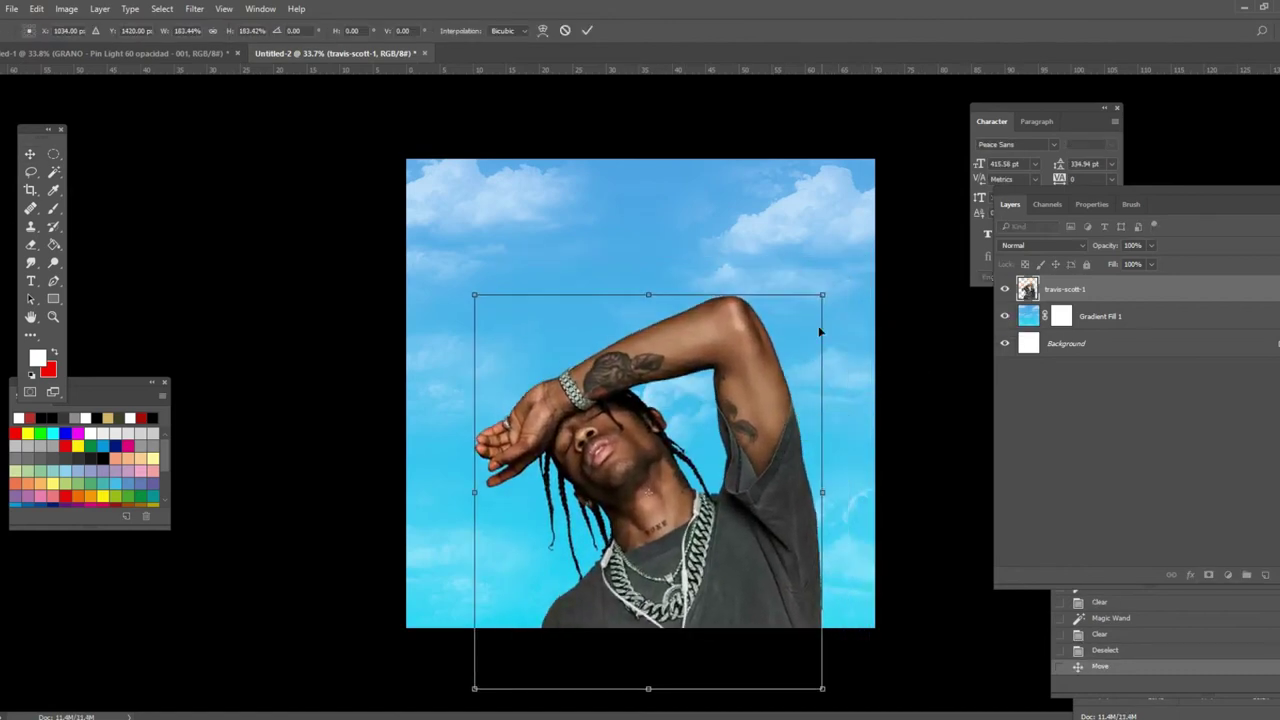
pyautogui.moveTo(832, 286); pyautogui.dragTo(899, 351)
pyautogui.moveTo(710, 421); pyautogui.dragTo(718, 473)
# Scale the figure down to about 87% and position it at the lower centre of the canvas
pyautogui.moveTo(888, 420); pyautogui.dragTo(790, 412)
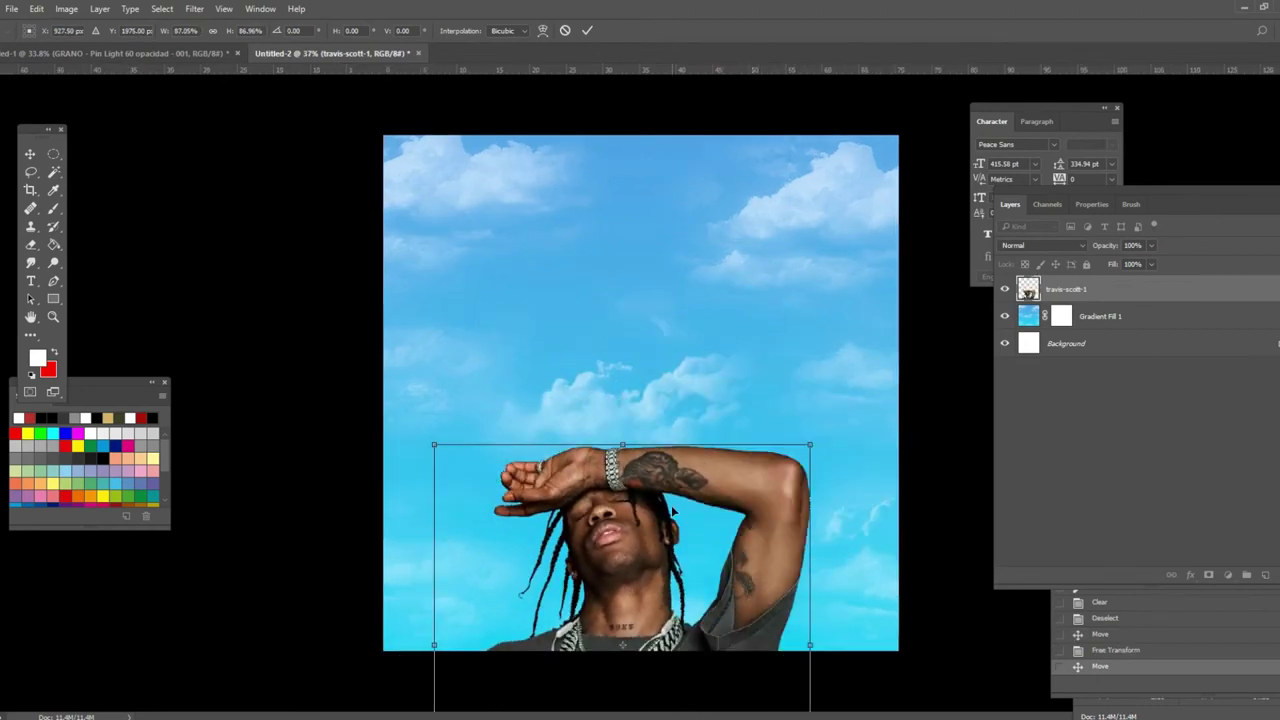
pyautogui.moveTo(672, 470)
pyautogui.mouseDown()
pyautogui.moveTo(674, 449)
pyautogui.moveTo(695, 449)
pyautogui.moveTo(683, 461)
pyautogui.mouseUp()
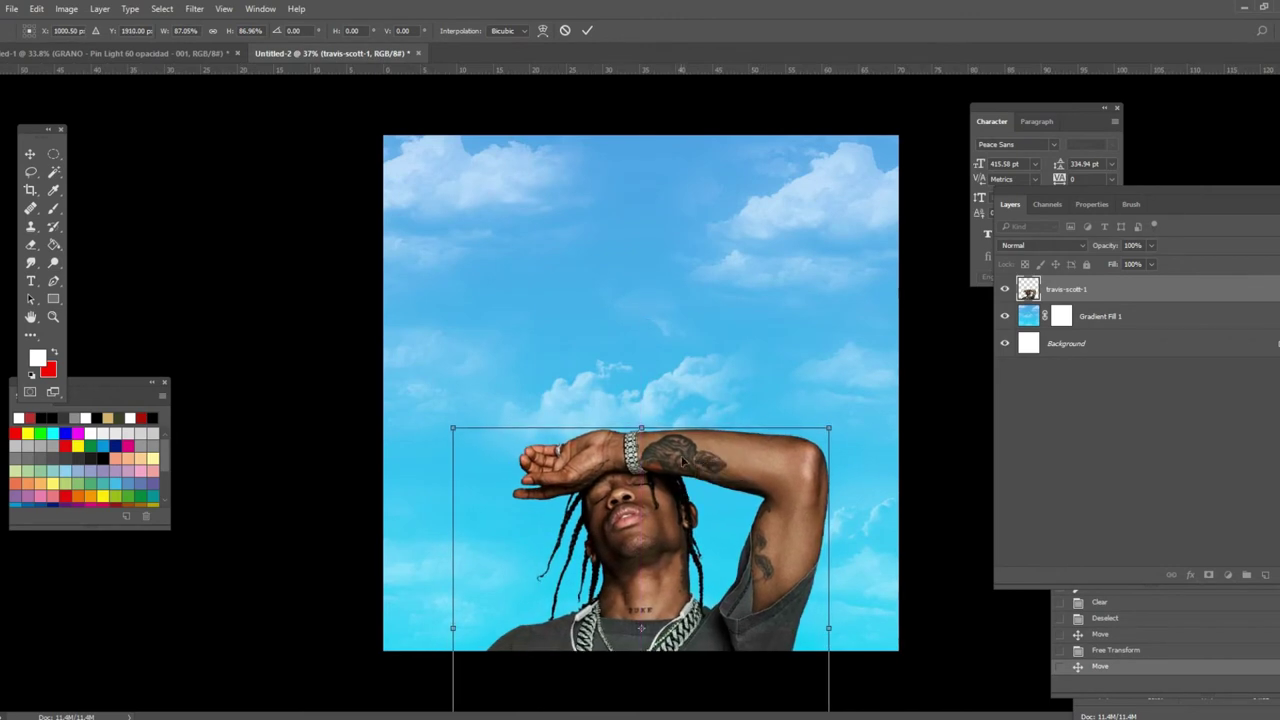
pyautogui.click(590, 30)
# Open the Camera Raw Filter on the figure, set its temperature to +10, and adjust the exposure and clarity
pyautogui.scroll(-4, 654, 269)
pyautogui.scroll(5, 734, 446)
pyautogui.scroll(-1, 734, 446)
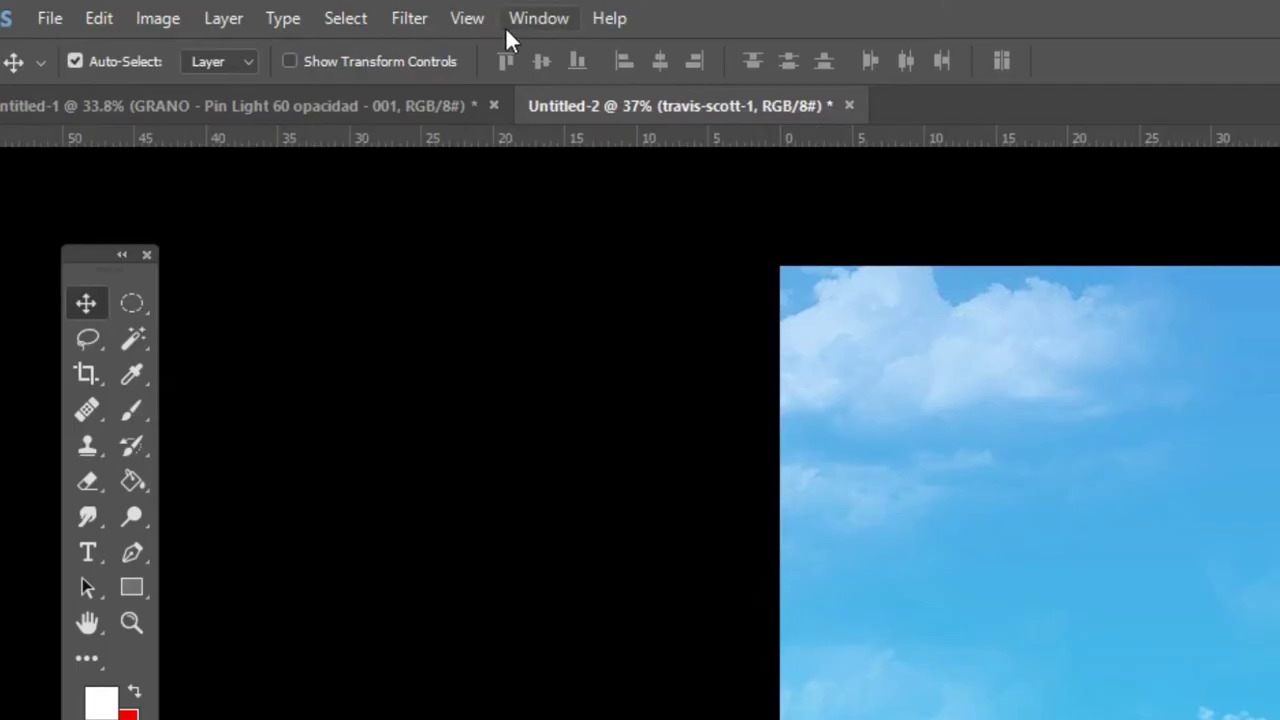
pyautogui.click(393, 20)
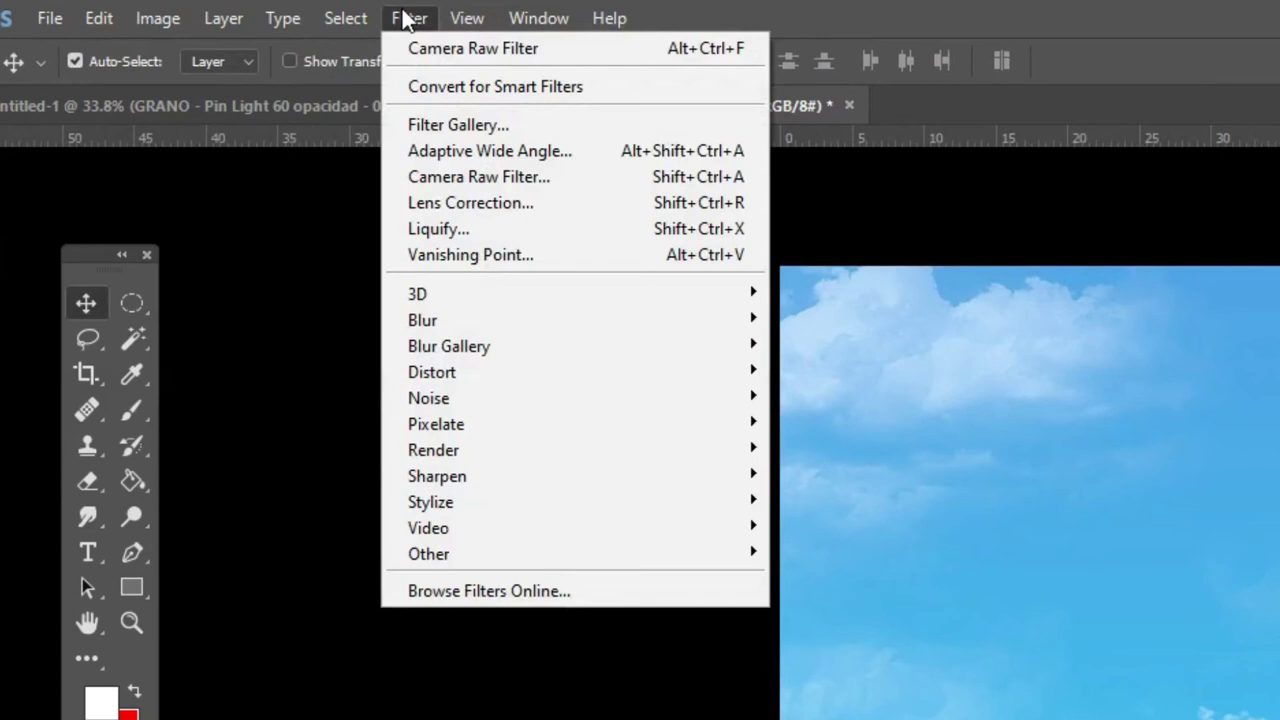
pyautogui.click(530, 178)
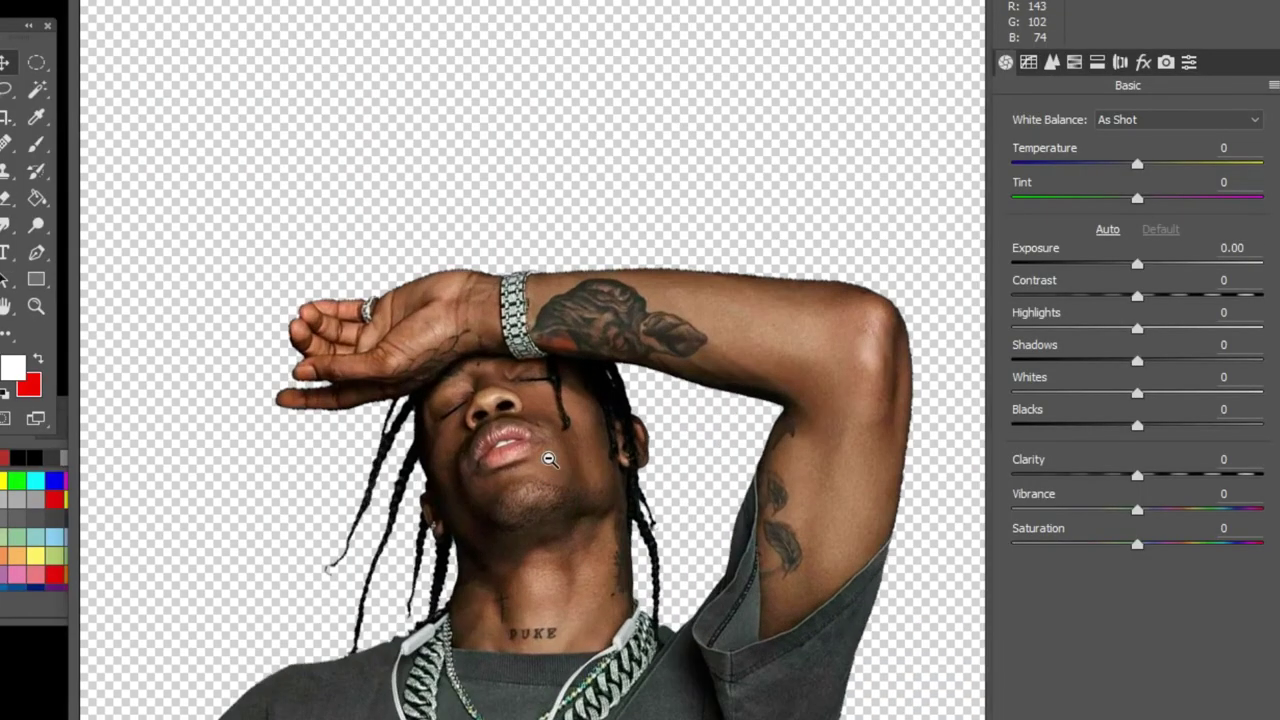
pyautogui.moveTo(1137, 164); pyautogui.dragTo(1148, 171)
pyautogui.click(1137, 264)
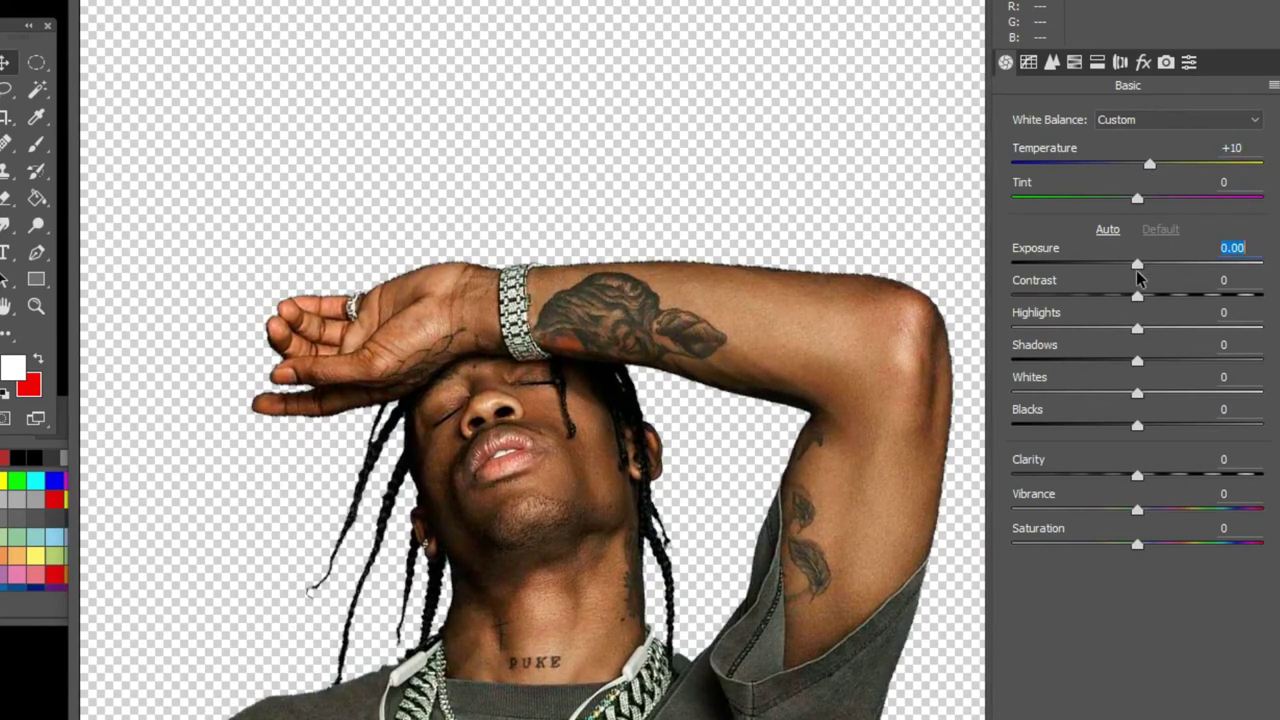
pyautogui.moveTo(1137, 264); pyautogui.dragTo(1124, 366)
pyautogui.moveTo(1137, 477); pyautogui.dragTo(1128, 560)
# Raise the saturation of the figure's yellows and apply the Camera Raw Filter
pyautogui.click(1074, 62)
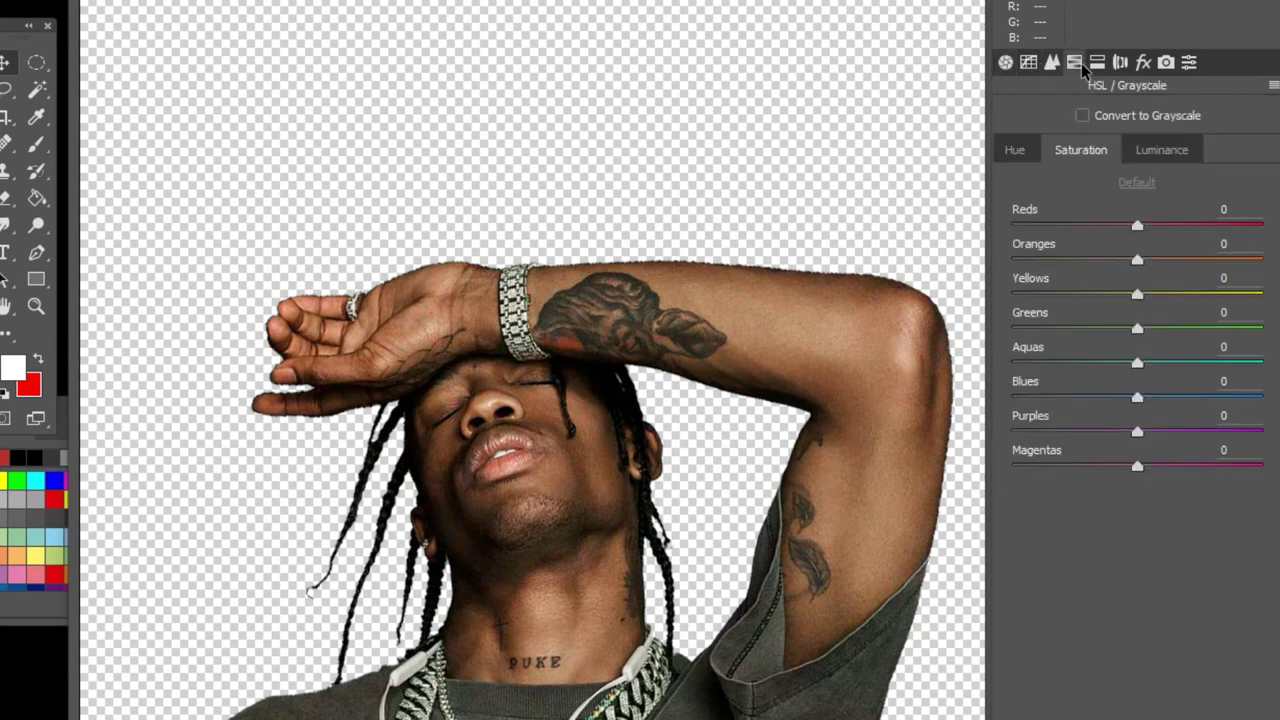
pyautogui.moveTo(1138, 295); pyautogui.dragTo(1161, 262)
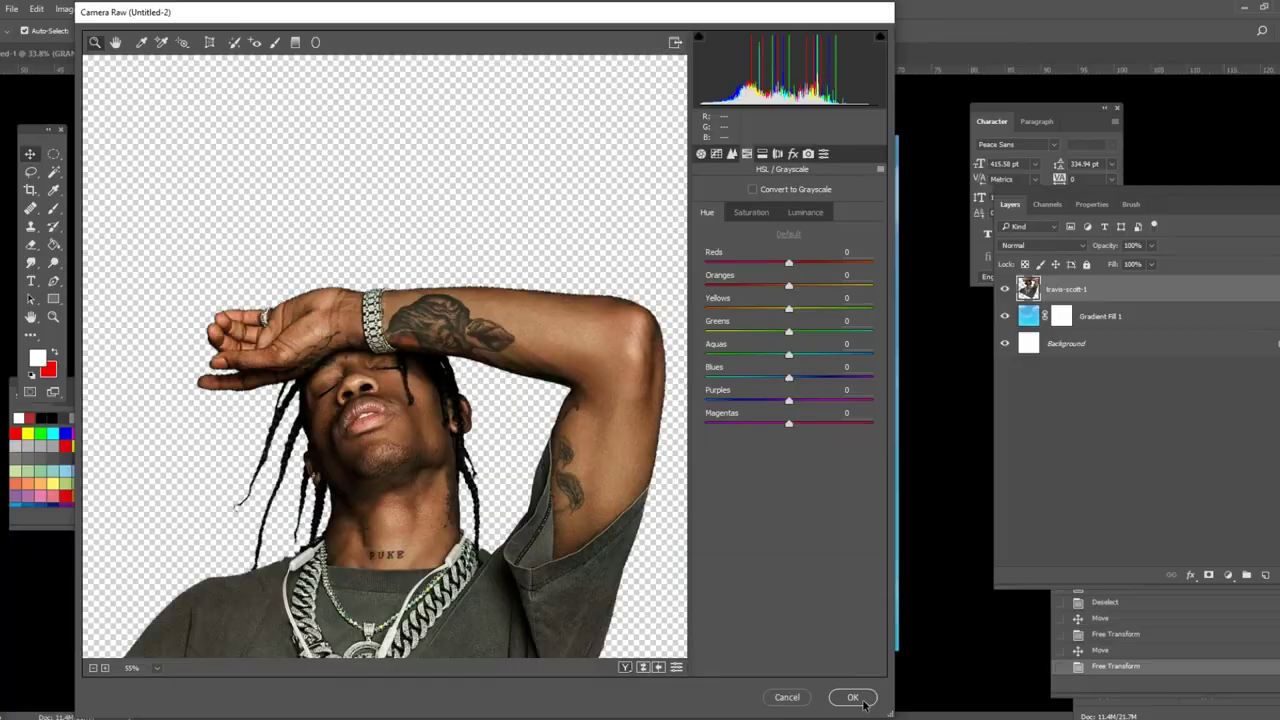
pyautogui.click(855, 694)
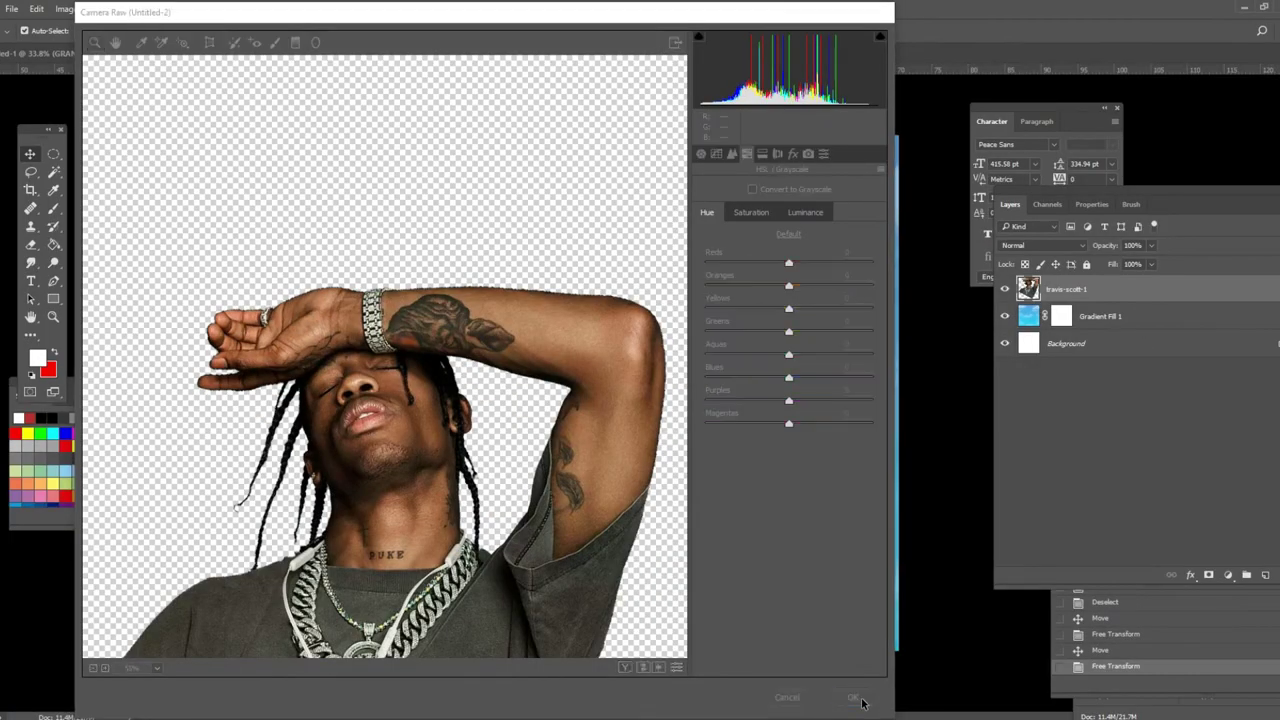
# Start a text layer in the upper sky area using the Peace Sans font
pyautogui.scroll(-3, 611, 323)
pyautogui.press('t')
pyautogui.press('v')
pyautogui.press('t')
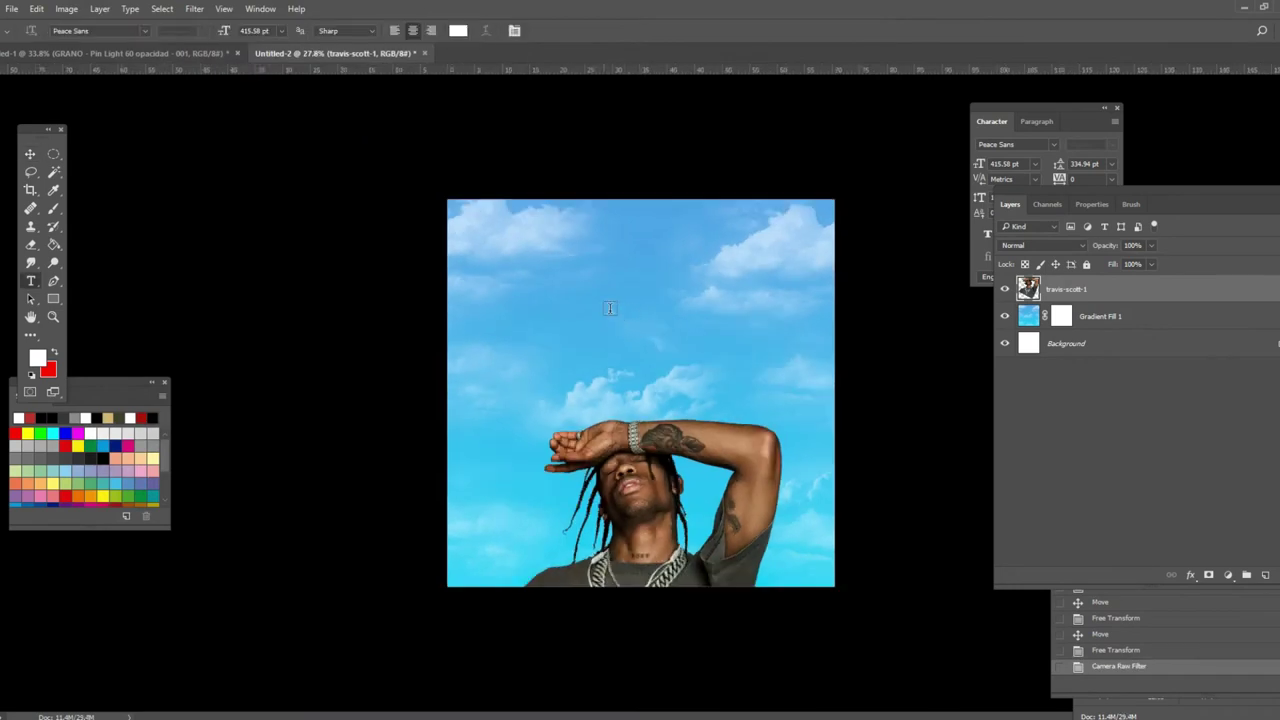
pyautogui.click(587, 296)
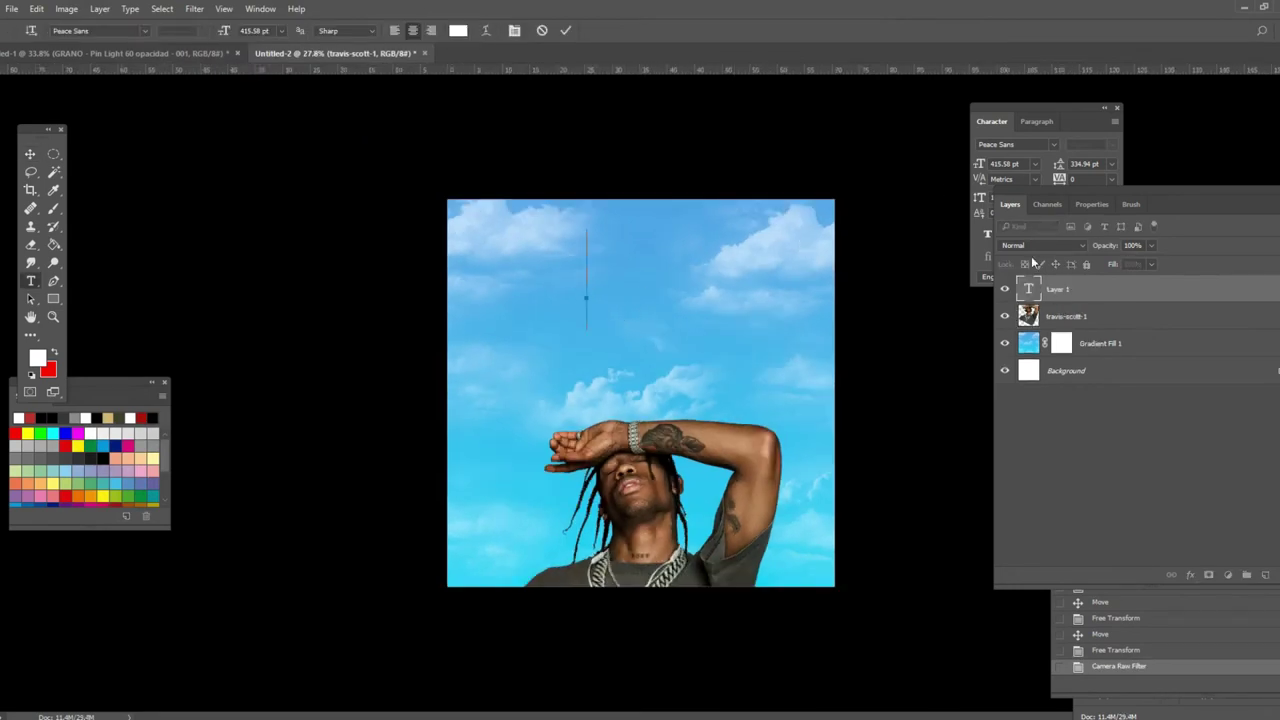
pyautogui.click(1037, 144)
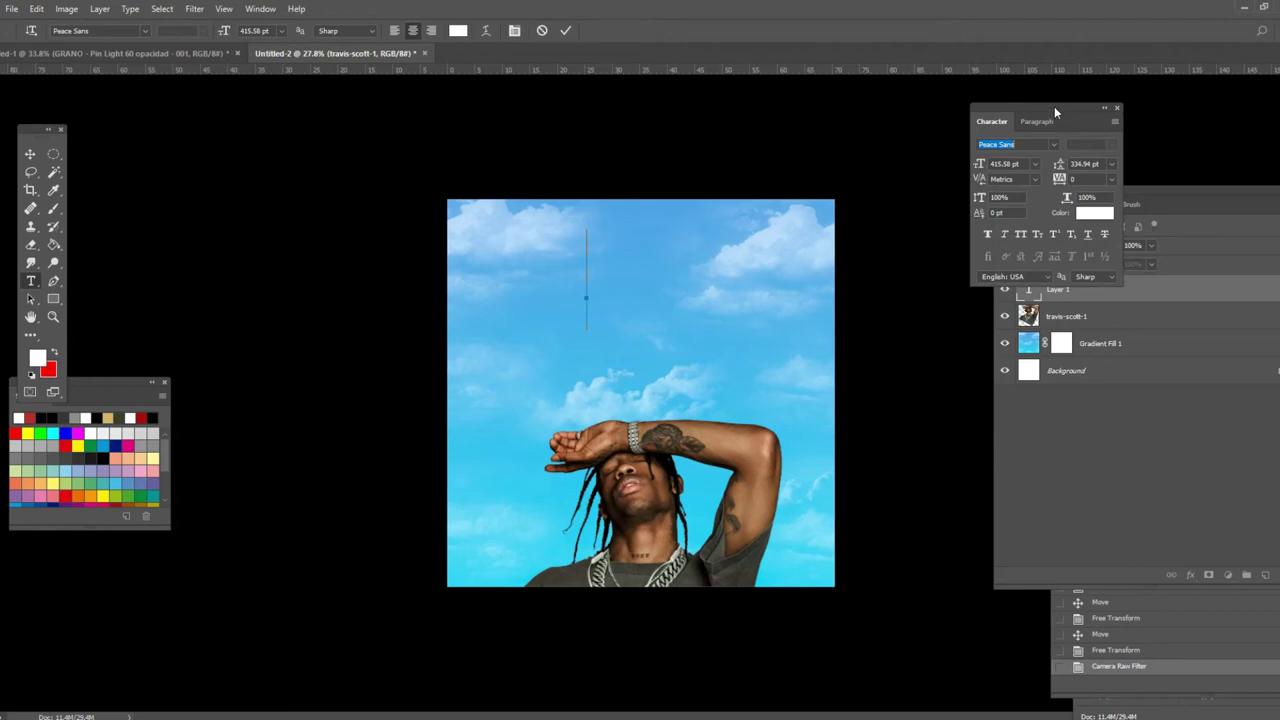
pyautogui.click(1020, 144)
pyautogui.click(1020, 144)
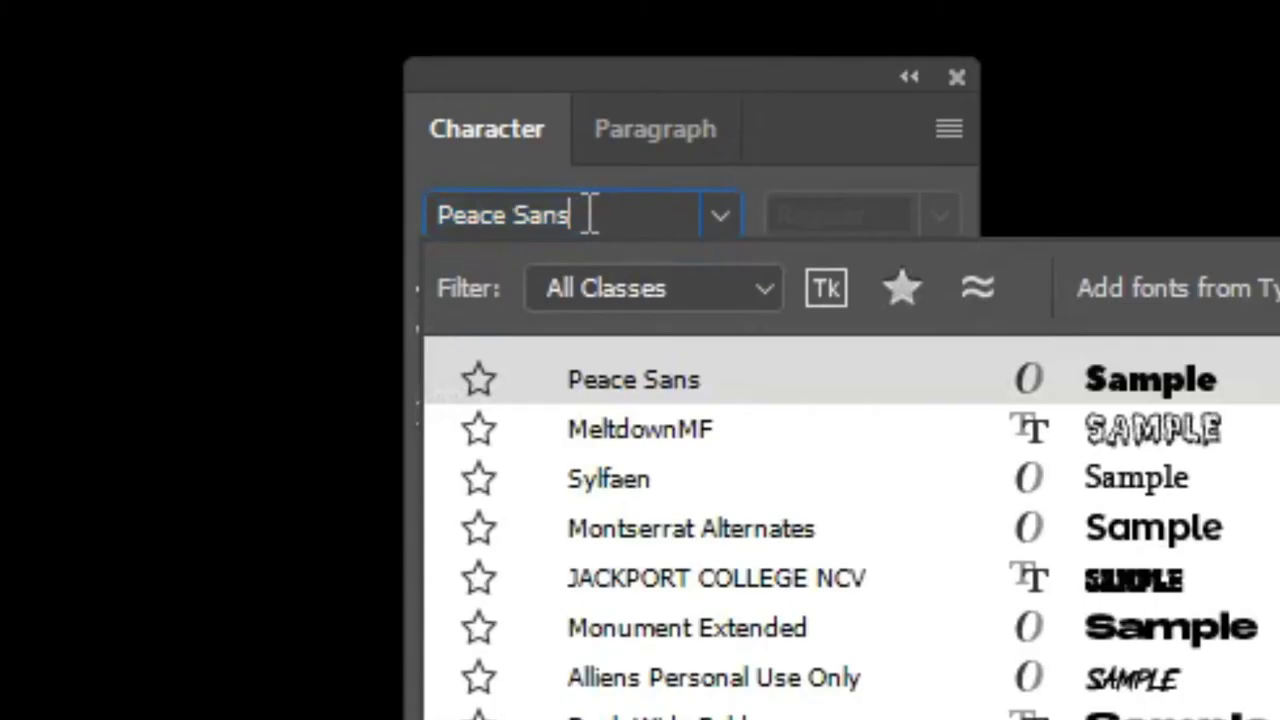
pyautogui.moveTo(590, 214); pyautogui.dragTo(247, 231)
pyautogui.moveTo(686, 220); pyautogui.dragTo(250, 225)
pyautogui.click(598, 214)
pyautogui.press('Return')
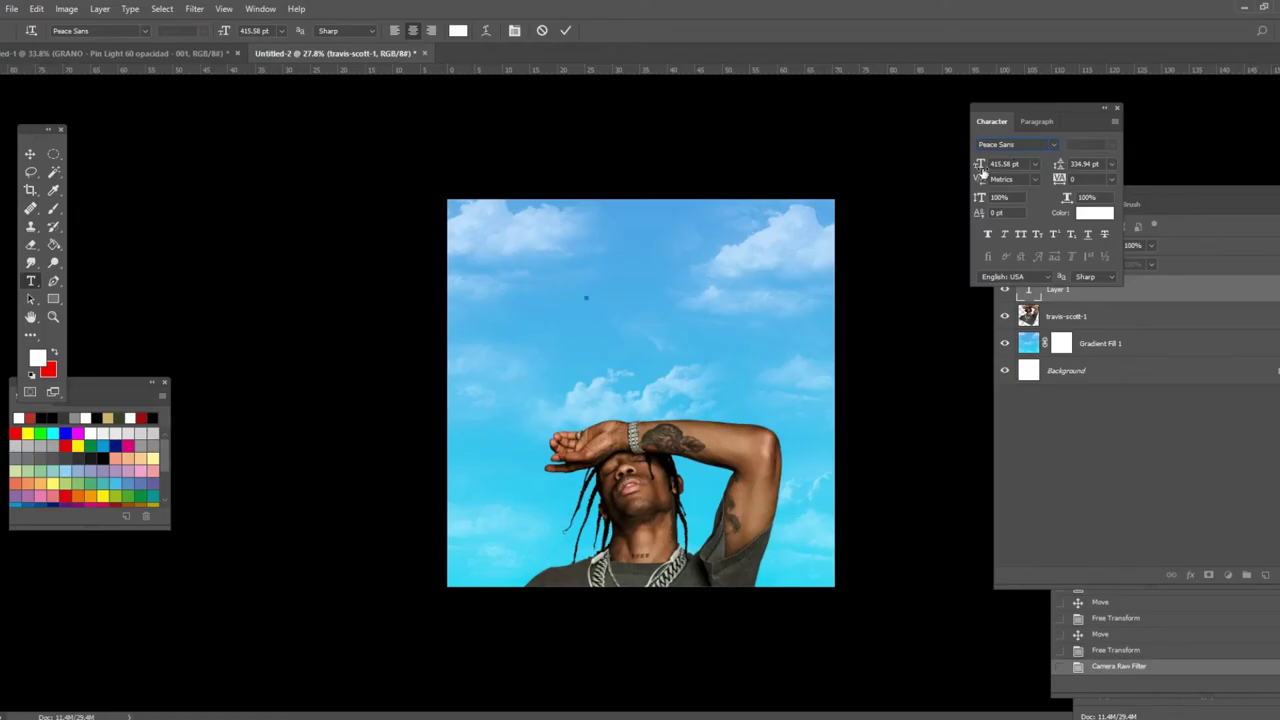
# Set the font size to 390.58 pt and enter "LOOK" and "MOM," on two lines
pyautogui.moveTo(961, 171); pyautogui.dragTo(961, 171)
pyautogui.write('LOOK')
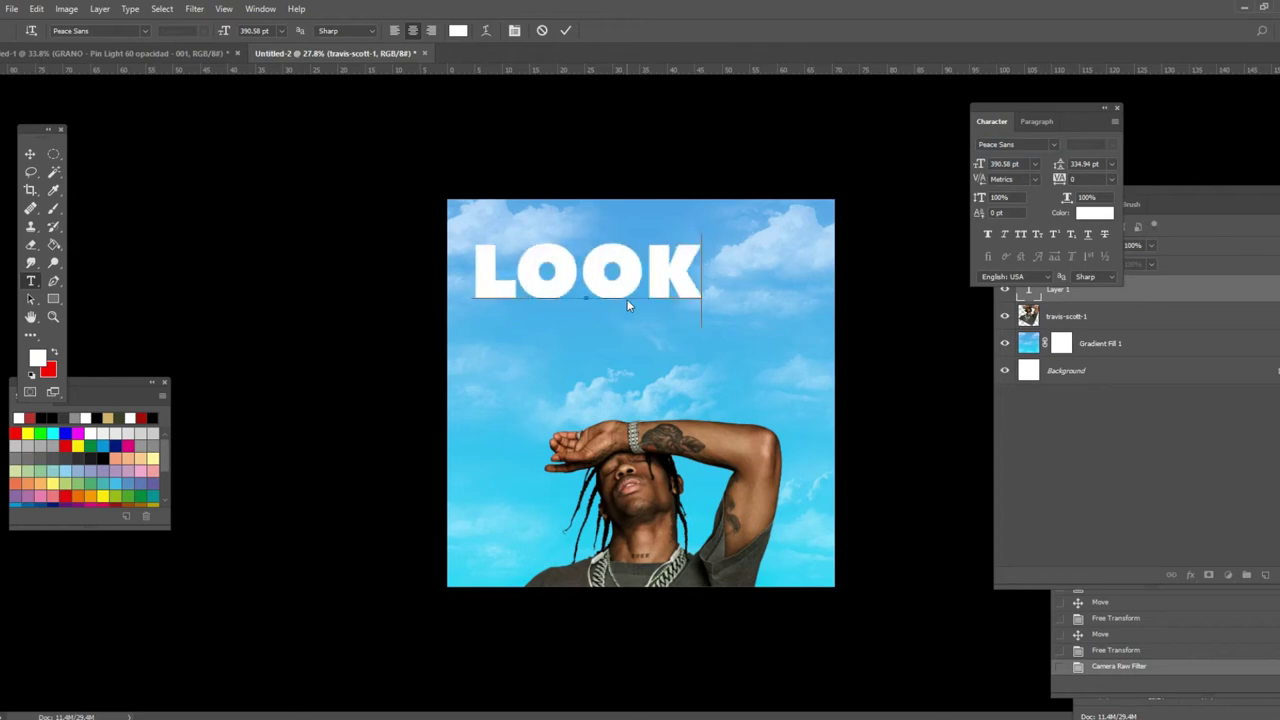
pyautogui.write(' MO')
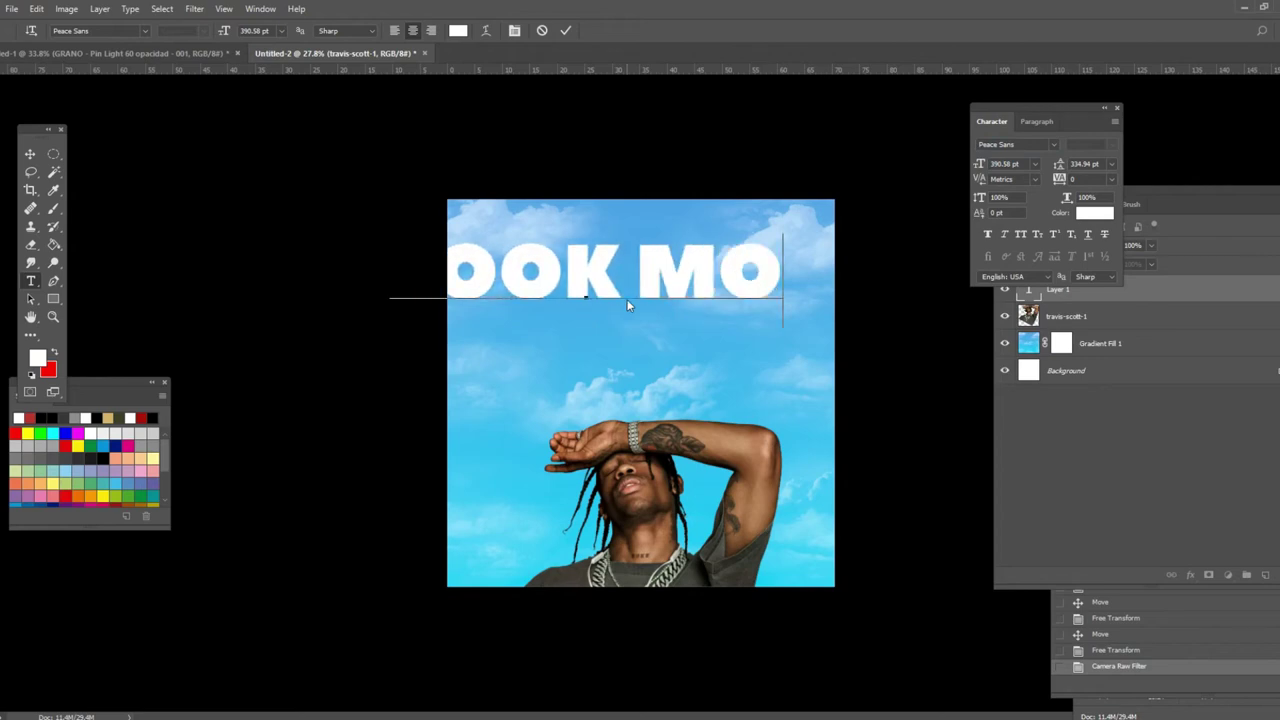
pyautogui.press('BackSpace')
pyautogui.press('BackSpace')
pyautogui.press('BackSpace')
pyautogui.press('Return')
pyautogui.write('MOM,')
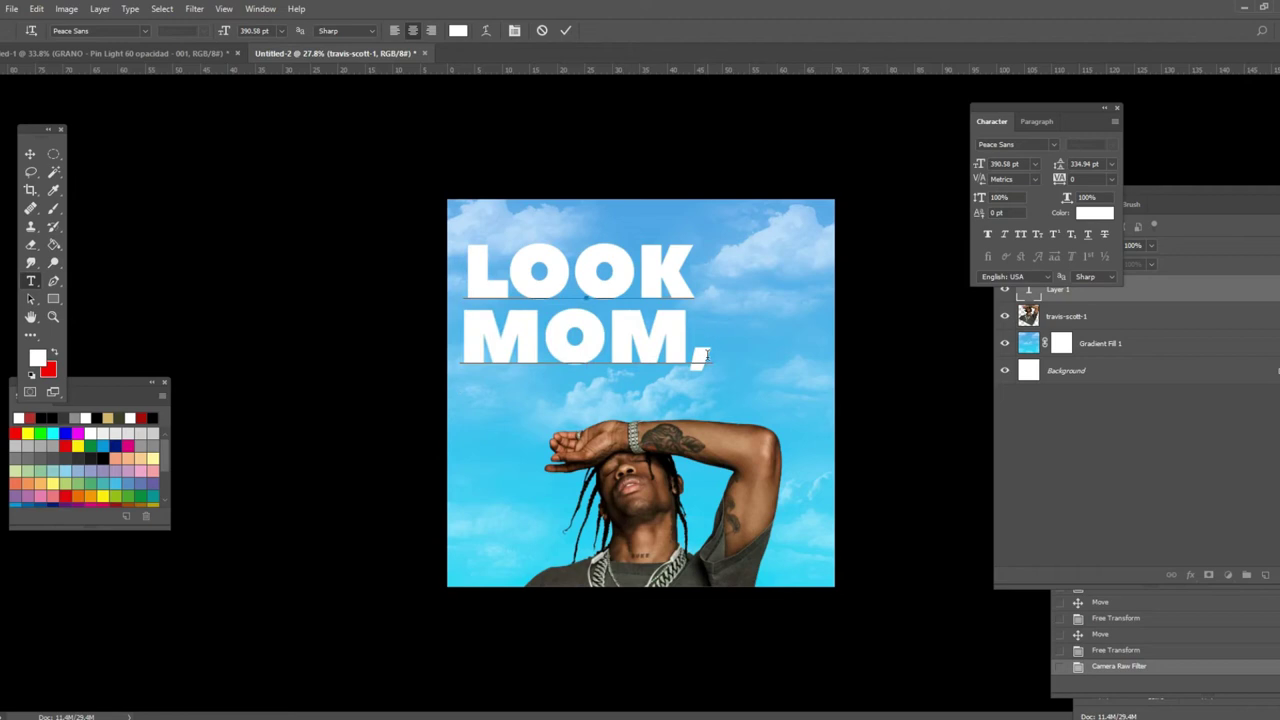
# Add the lines "I CAN" and "FLY" and move the finished text block to the horizontal centre of the canvas
pyautogui.press('Return')
pyautogui.write('I CAN')
pyautogui.press('Return')
pyautogui.write('FLY')
pyautogui.click(565, 30)
pyautogui.click(37, 152)
pyautogui.moveTo(583, 257); pyautogui.dragTo(645, 272)
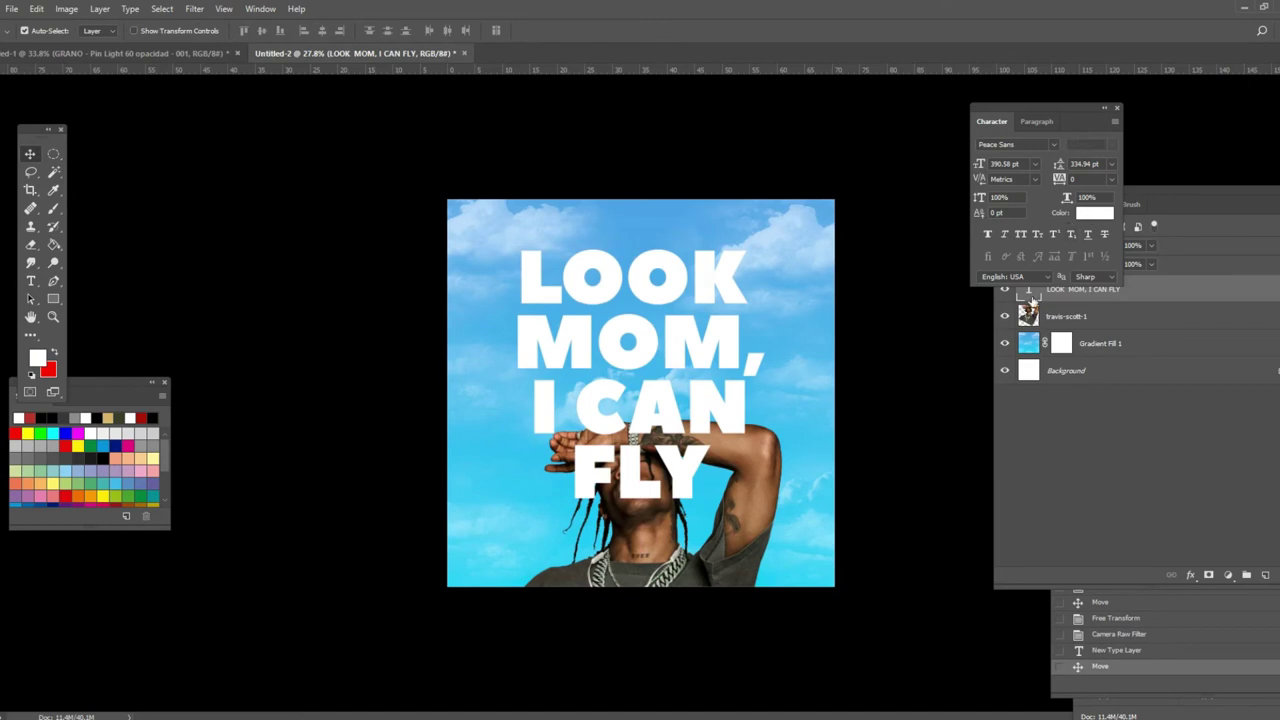
# Recolour all of the LOOK MOM, I CAN FLY text red, using #c32626
pyautogui.doubleClick(1029, 290)
pyautogui.click(1076, 115)
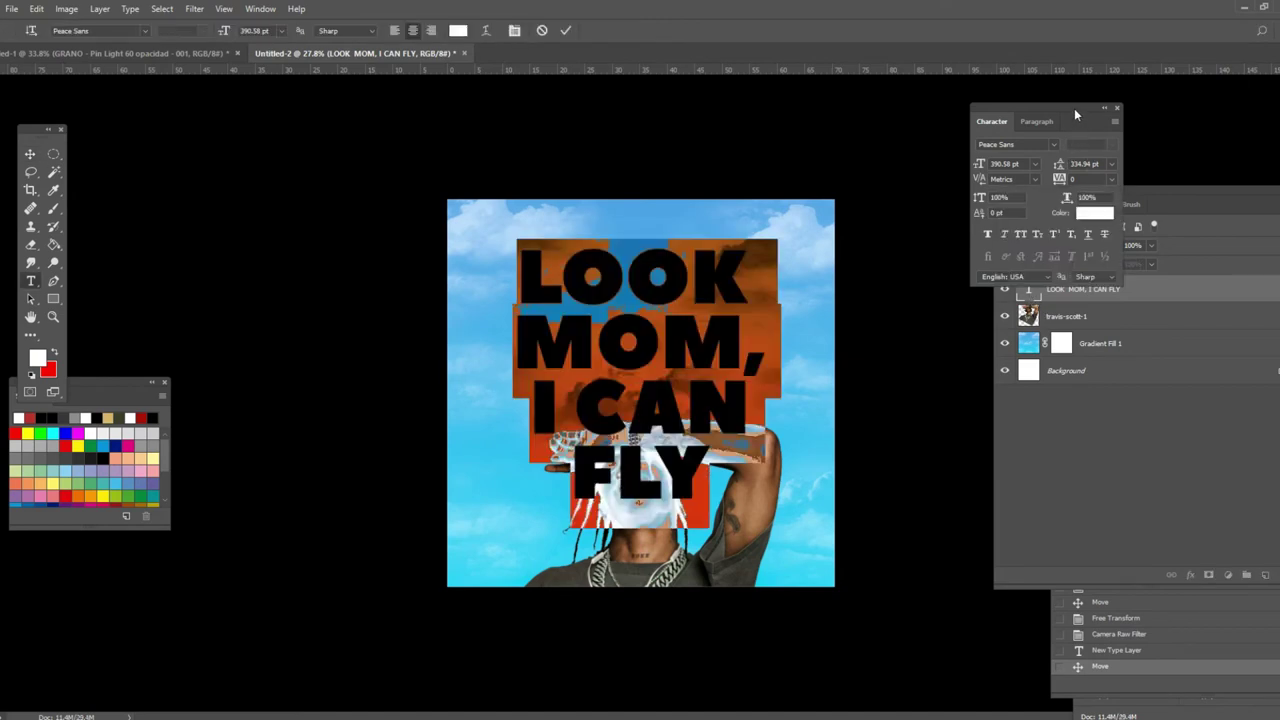
pyautogui.click(1083, 213)
pyautogui.moveTo(200, 342); pyautogui.dragTo(186, 324)
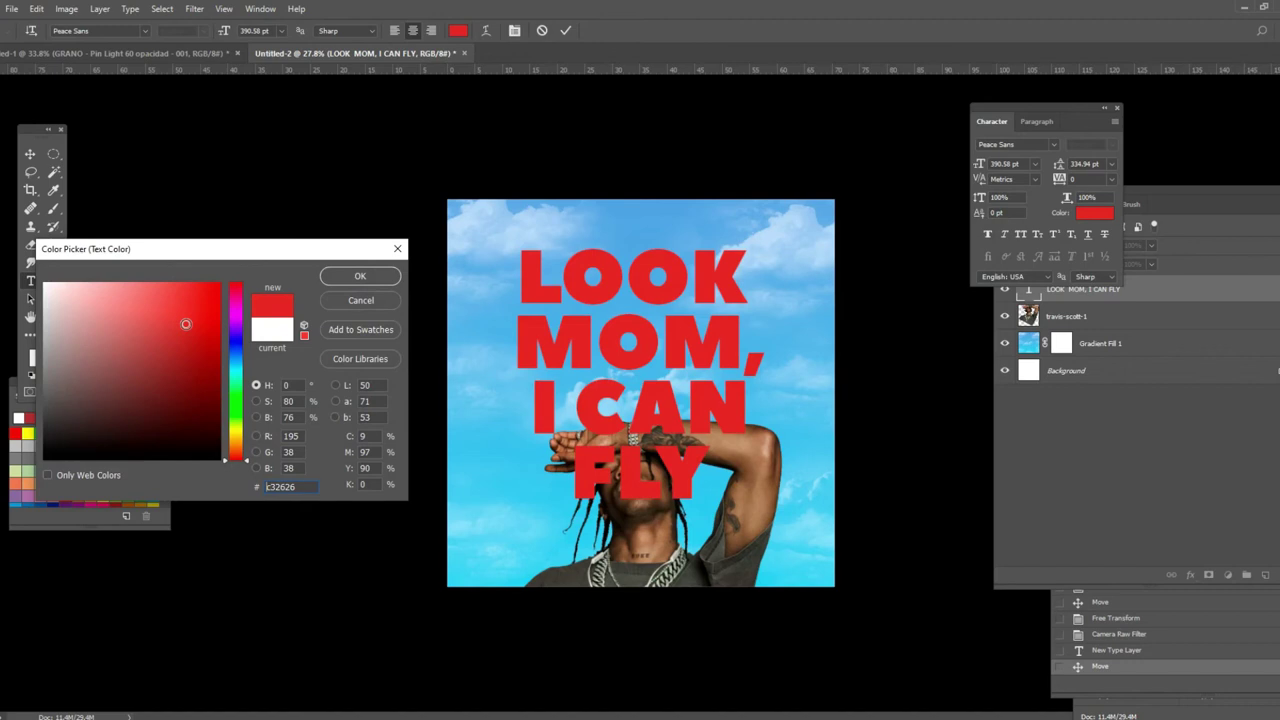
pyautogui.click(355, 278)
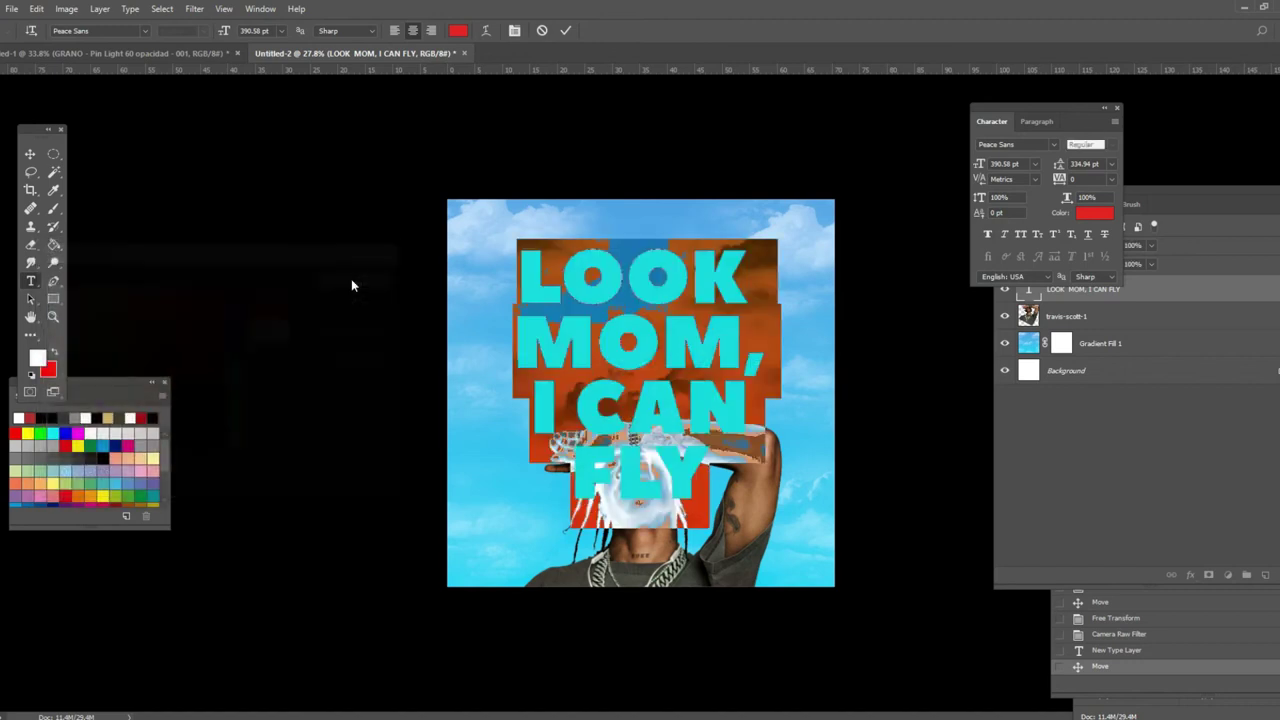
pyautogui.click(564, 31)
# Rasterize the LOOK MOM, I CAN FLY text layer
pyautogui.scroll(3, 694, 371)
pyautogui.click(1070, 295)
pyautogui.rightClick(1146, 294)
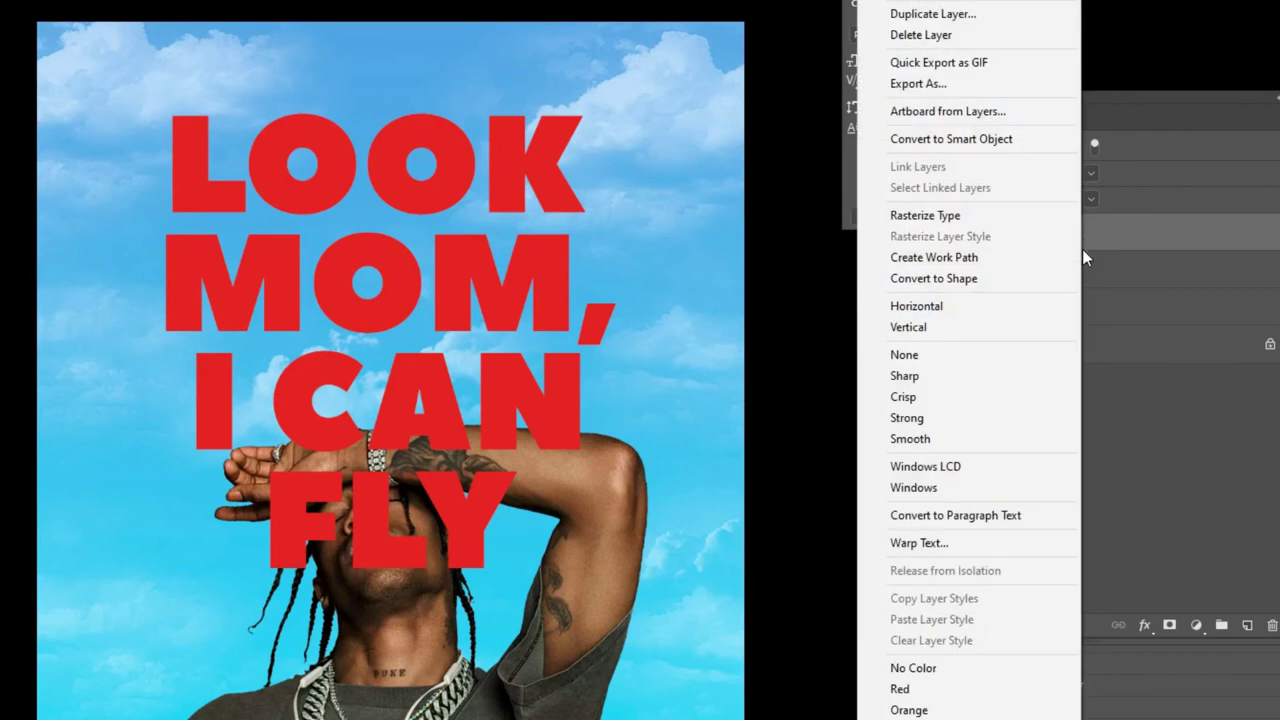
pyautogui.click(969, 216)
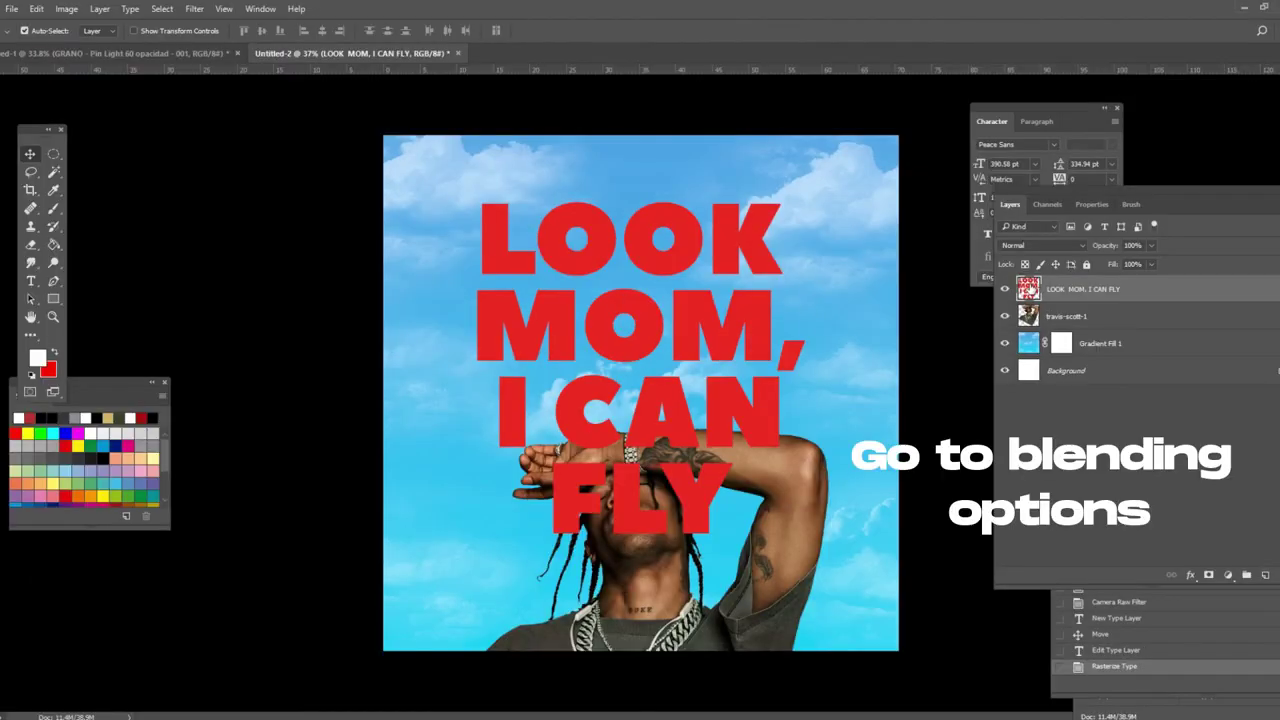
# Add an Outer Glow to the rasterized text and set the glow colour to a darker red
pyautogui.doubleClick(1030, 288)
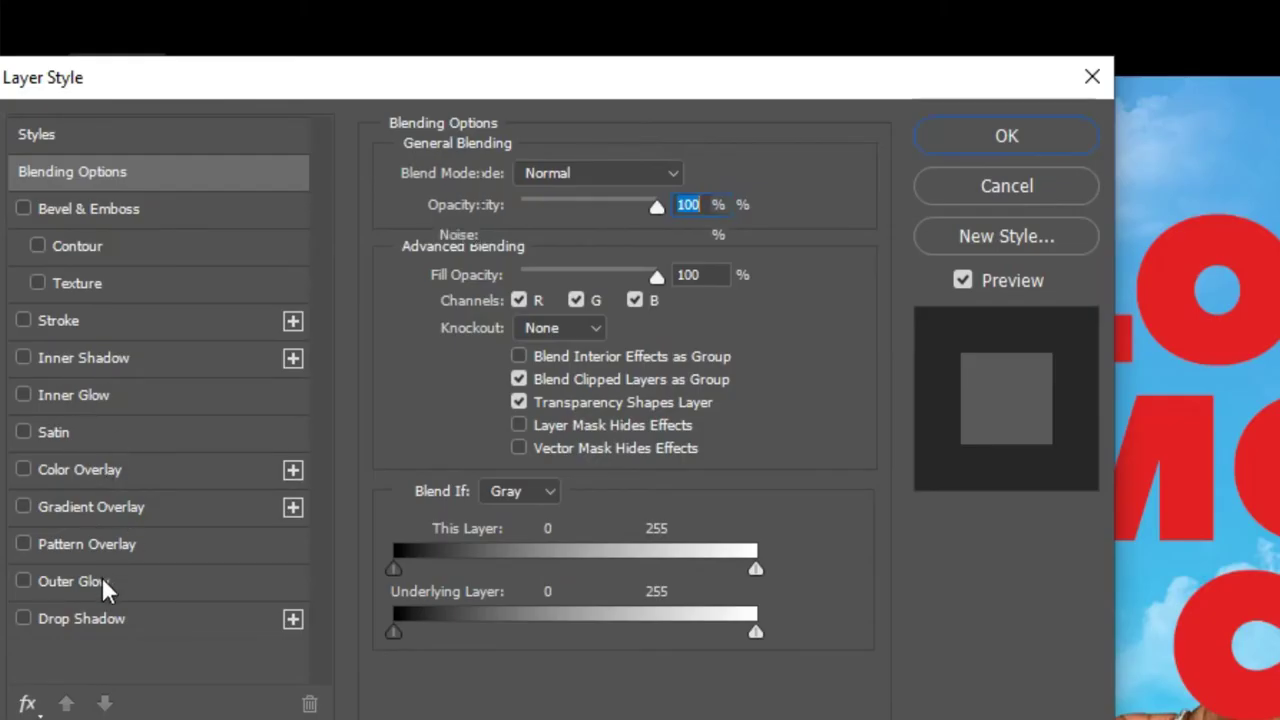
pyautogui.click(104, 581)
pyautogui.click(460, 272)
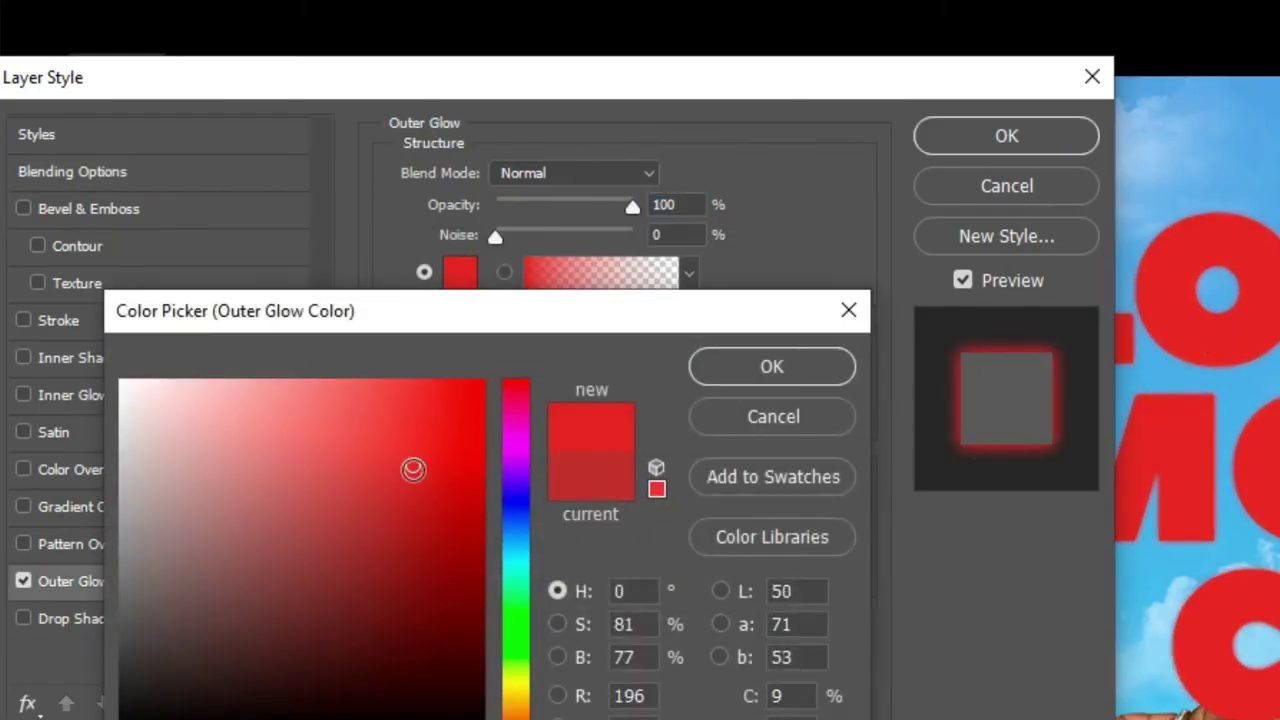
pyautogui.moveTo(411, 465); pyautogui.dragTo(411, 517)
pyautogui.click(771, 366)
# Set the glow's spread to 4%, slightly increase its size and range, and apply the layer style
pyautogui.click(501, 385)
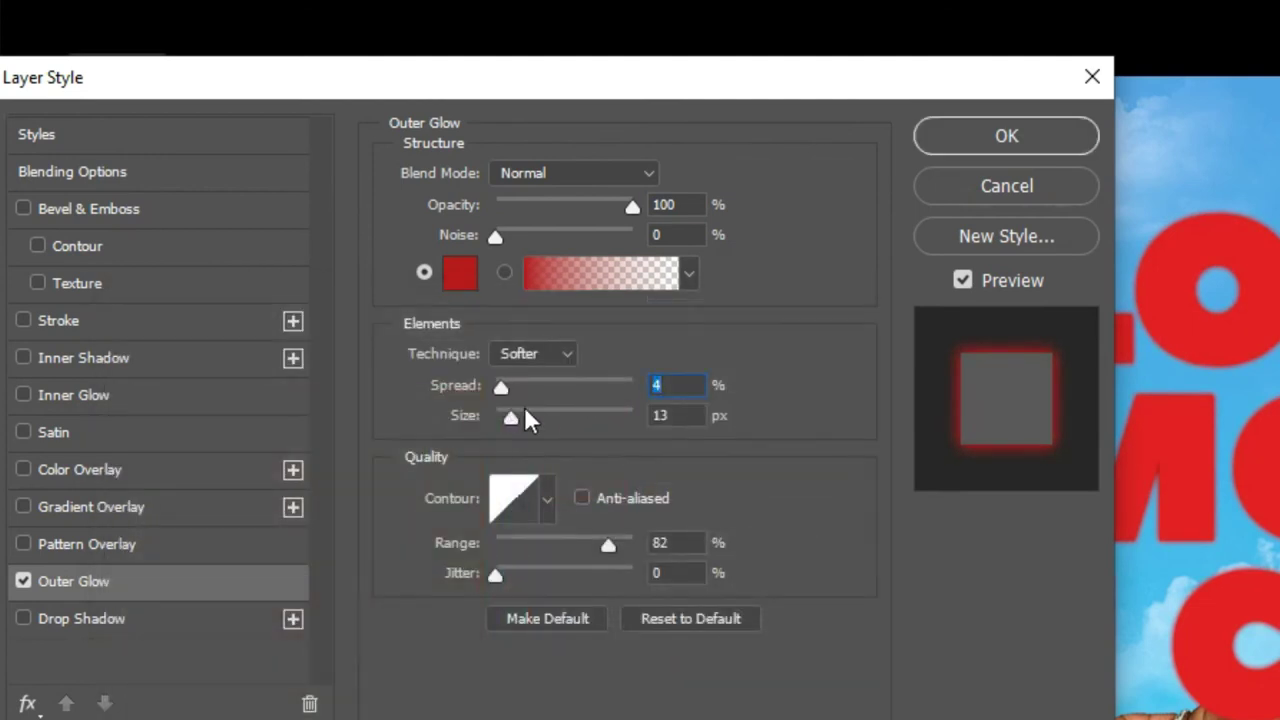
pyautogui.moveTo(510, 417); pyautogui.dragTo(516, 418)
pyautogui.moveTo(608, 545); pyautogui.dragTo(611, 545)
pyautogui.click(1016, 135)
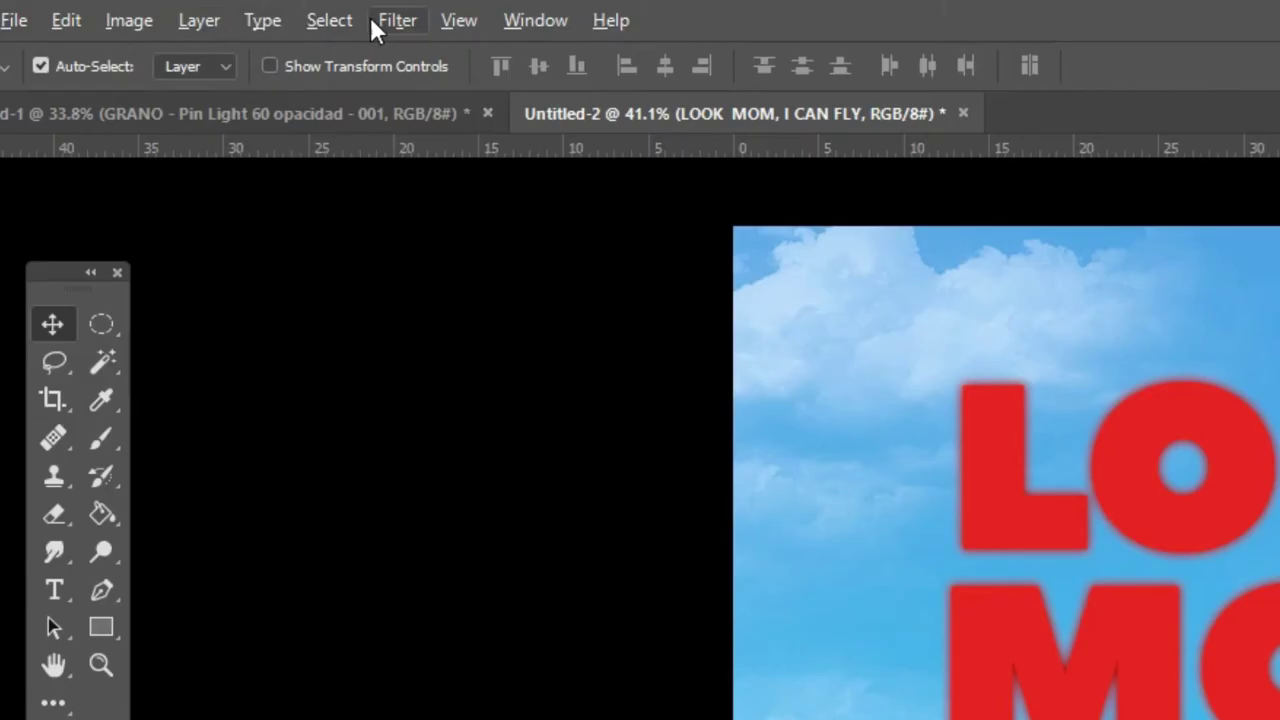
# Apply Add Noise to the red text with an amount of about 7% and Uniform distribution
pyautogui.click(400, 24)
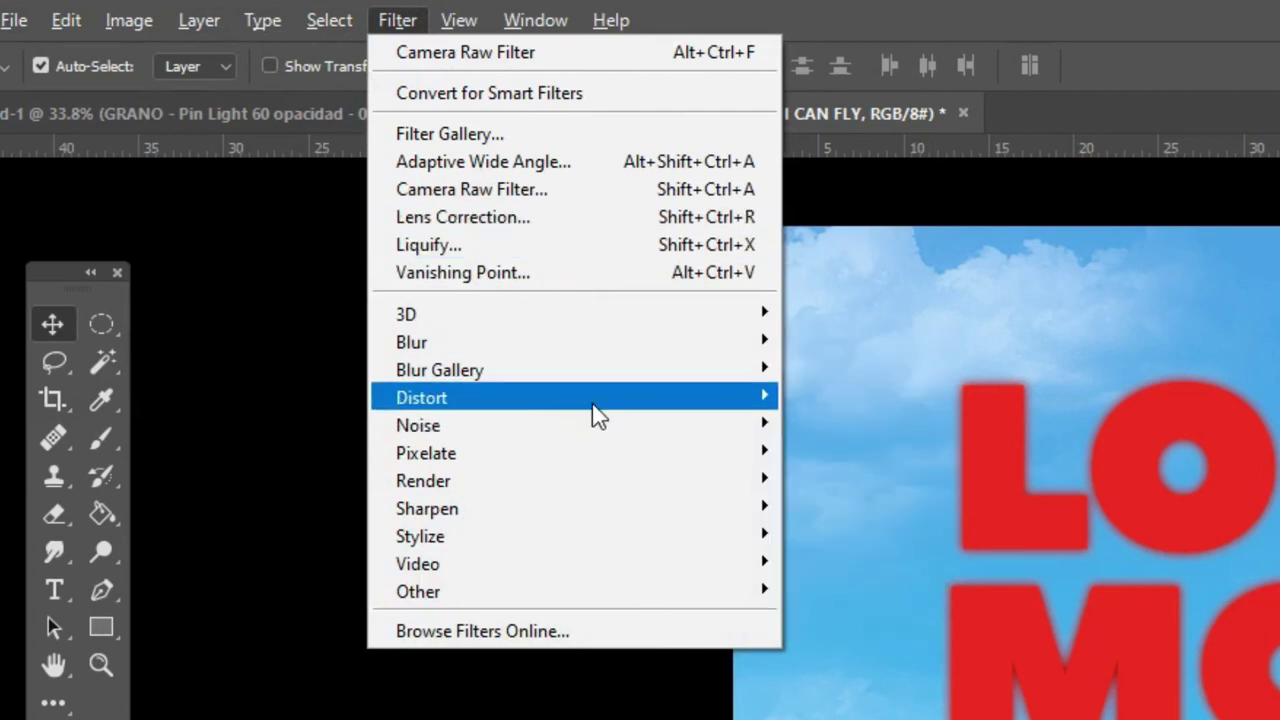
pyautogui.moveTo(737, 430)
pyautogui.click(900, 428)
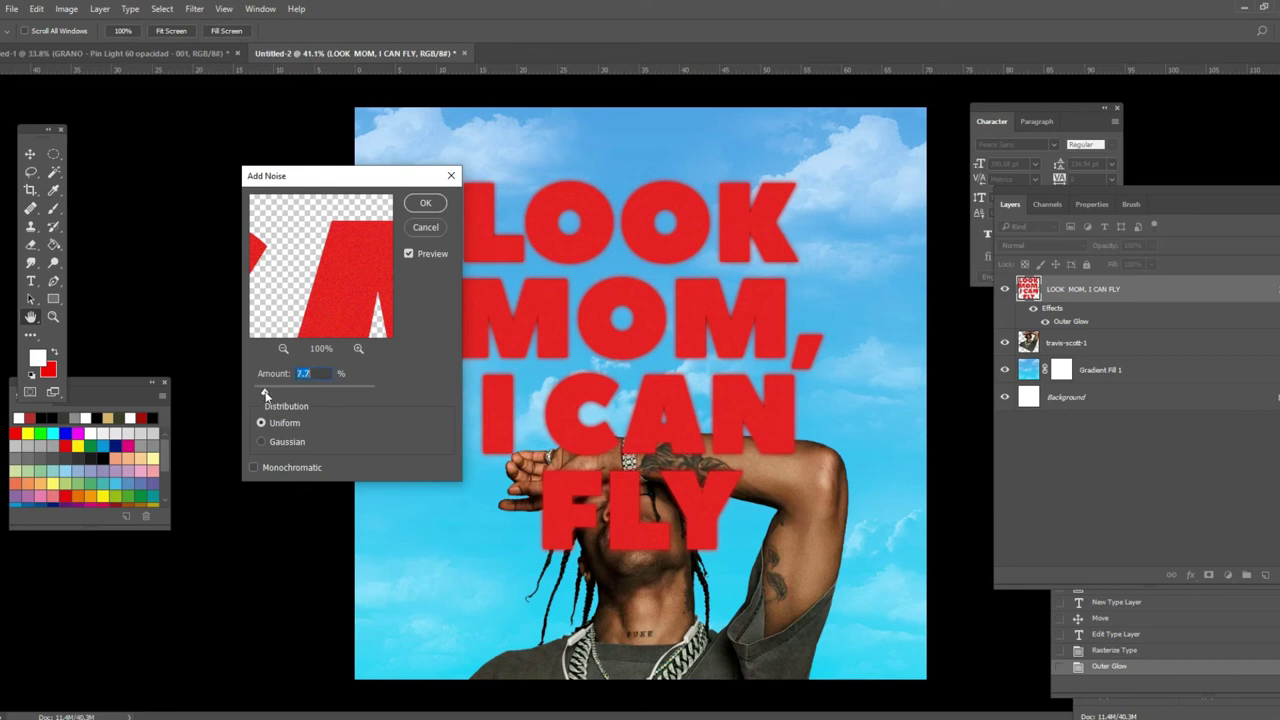
pyautogui.moveTo(265, 393); pyautogui.dragTo(265, 393)
pyautogui.click(426, 203)
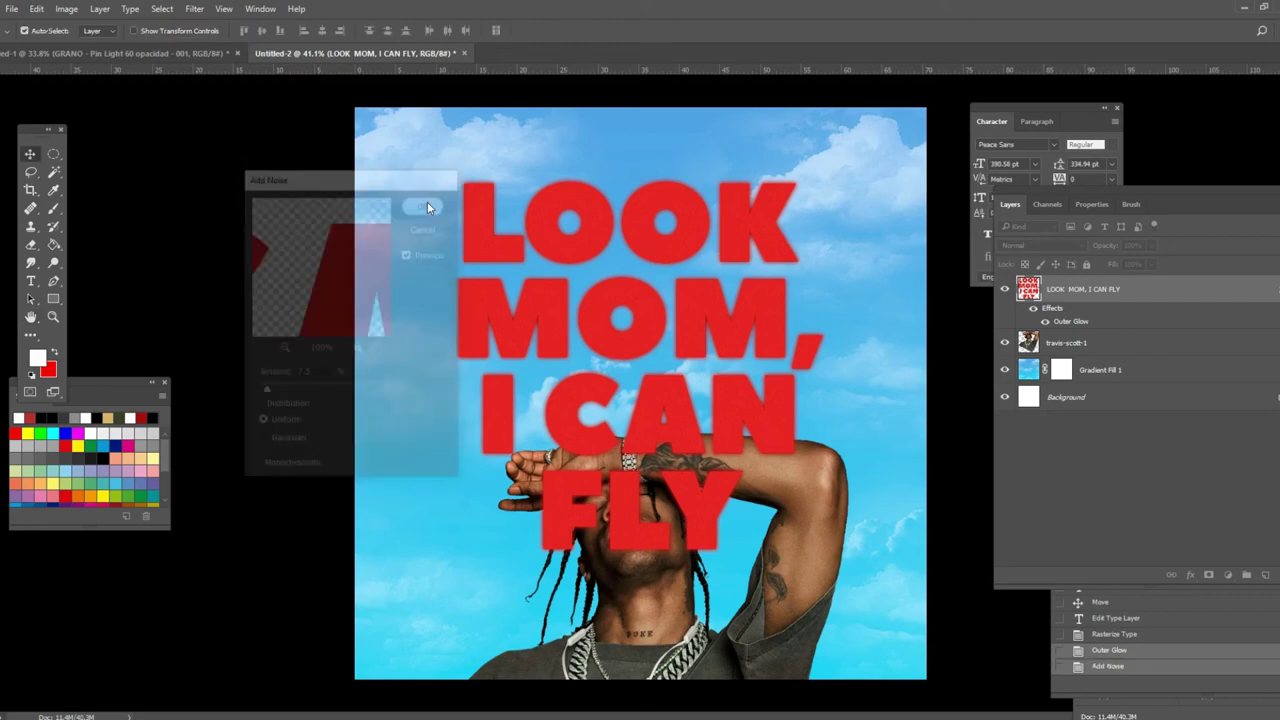
# Apply a Motion Blur to the LOOK MOM, I CAN FLY lettering with a 15° angle and a distance of 5 pixels
pyautogui.click(194, 8)
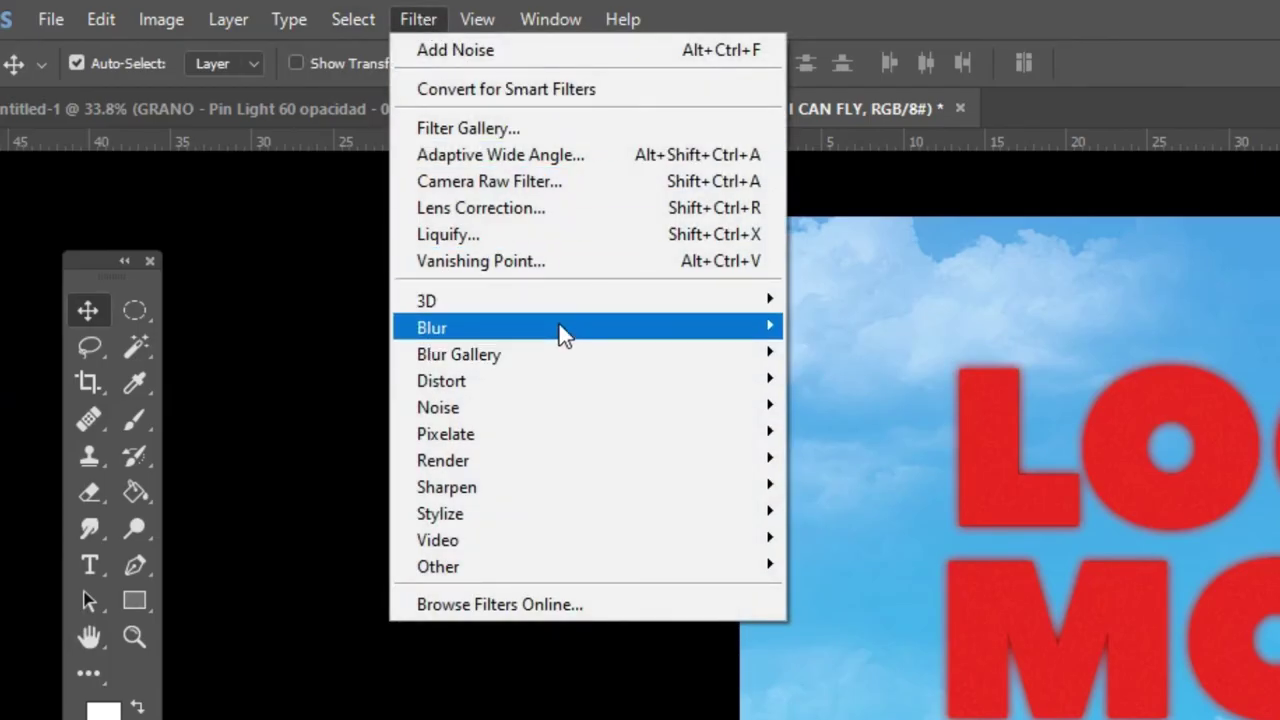
pyautogui.moveTo(591, 328)
pyautogui.click(880, 486)
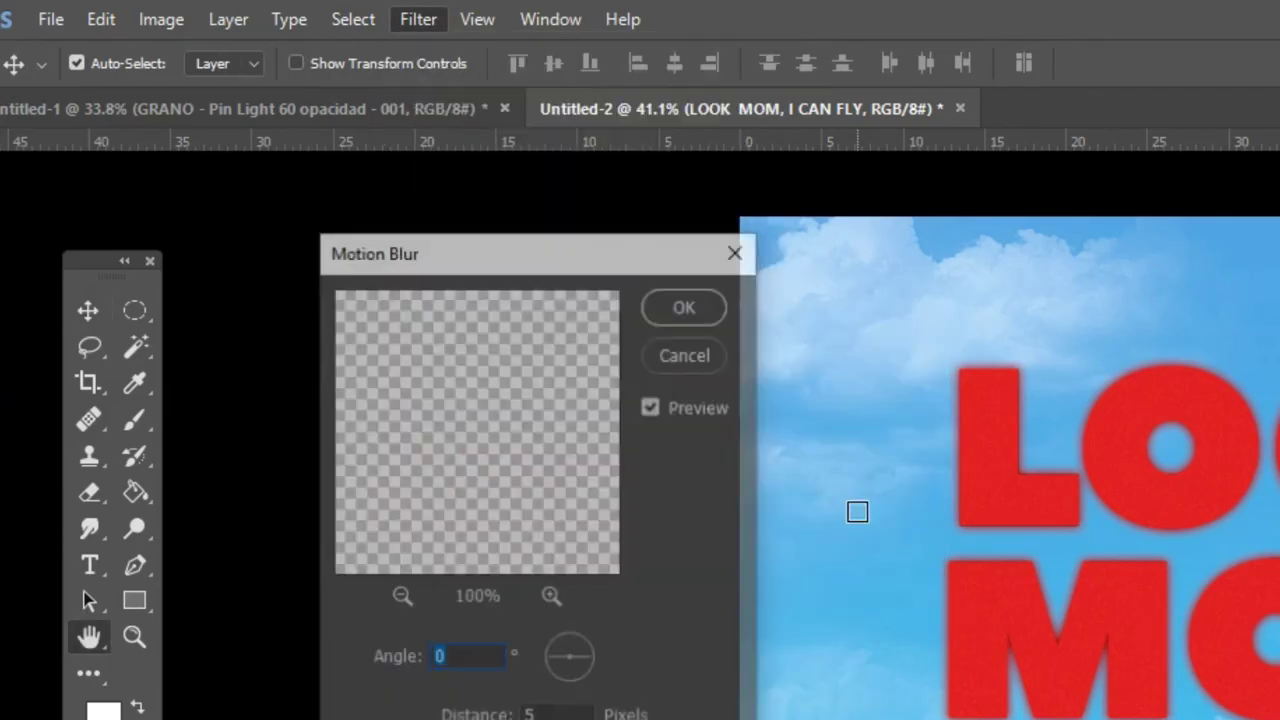
pyautogui.press('Up')
pyautogui.press('Up')
pyautogui.press('Up')
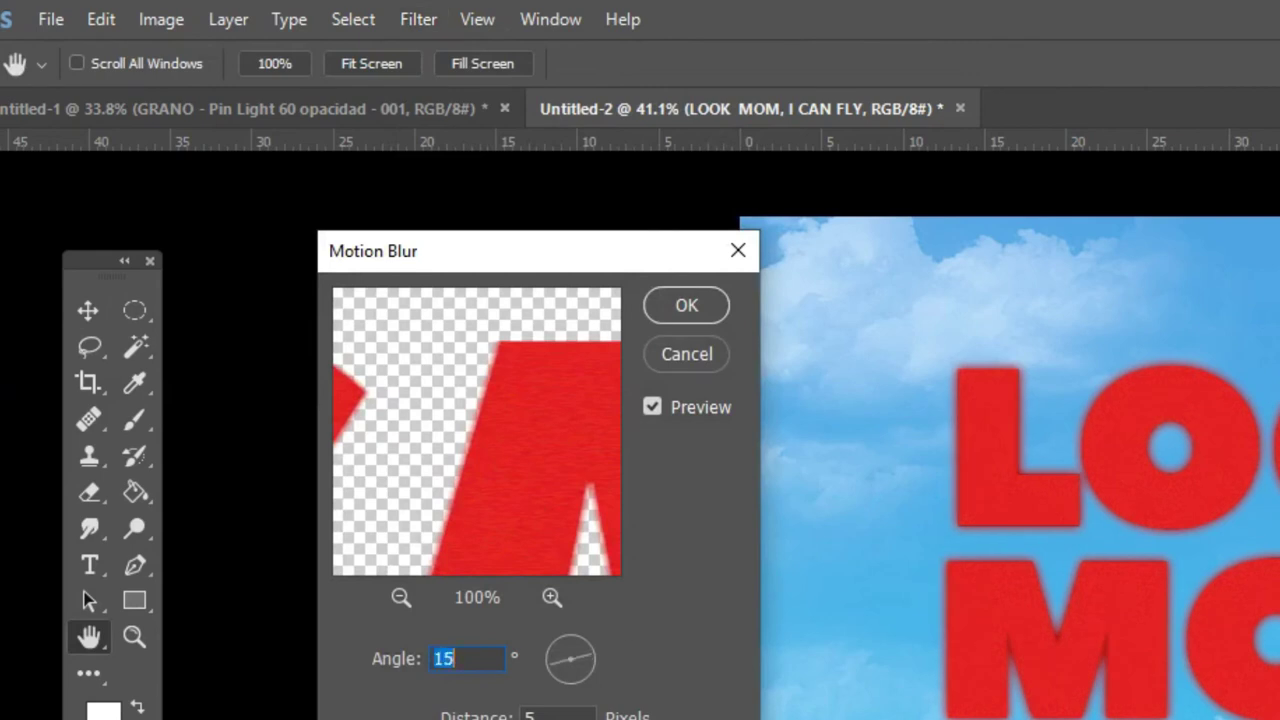
pyautogui.click(710, 308)
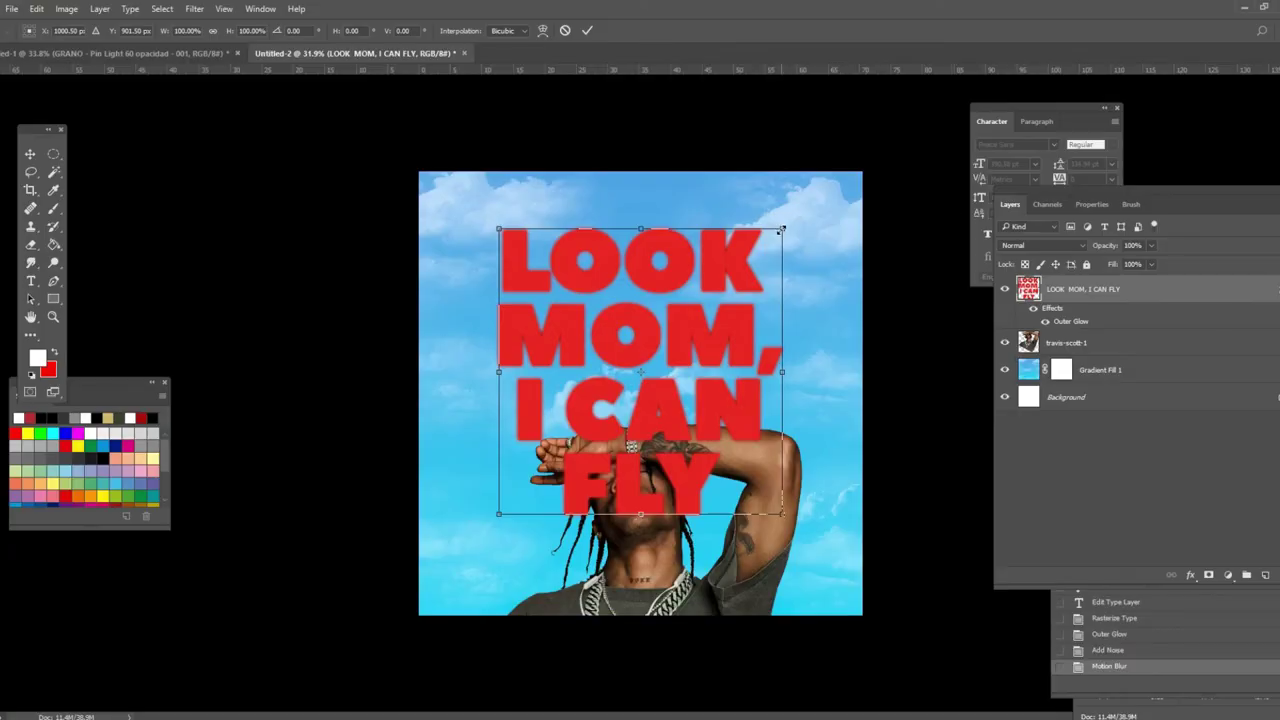
# Scale the lettering down to less than 67% of its size and centre it in the sky above the figure's arm
pyautogui.moveTo(782, 229); pyautogui.dragTo(689, 323)
pyautogui.moveTo(625, 388); pyautogui.dragTo(673, 293)
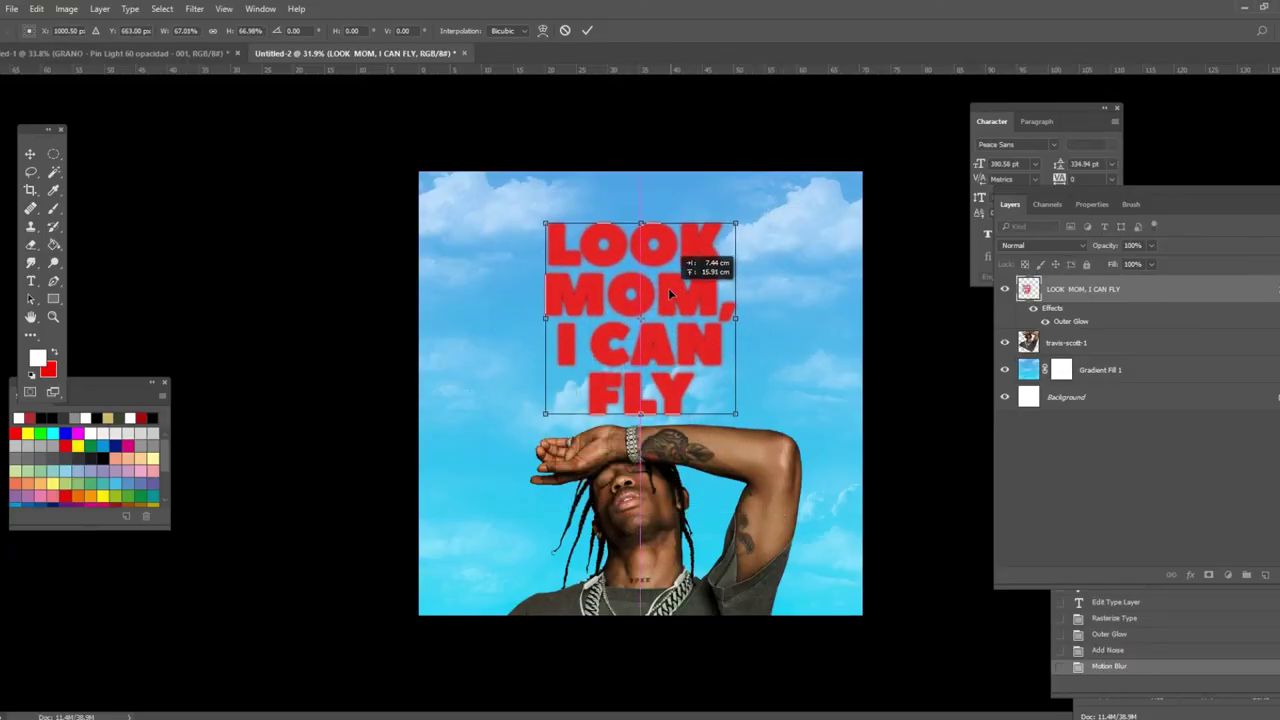
pyautogui.moveTo(735, 230)
pyautogui.mouseDown()
pyautogui.moveTo(722, 226)
pyautogui.moveTo(720, 240)
pyautogui.mouseUp()
pyautogui.moveTo(680, 302); pyautogui.dragTo(683, 303)
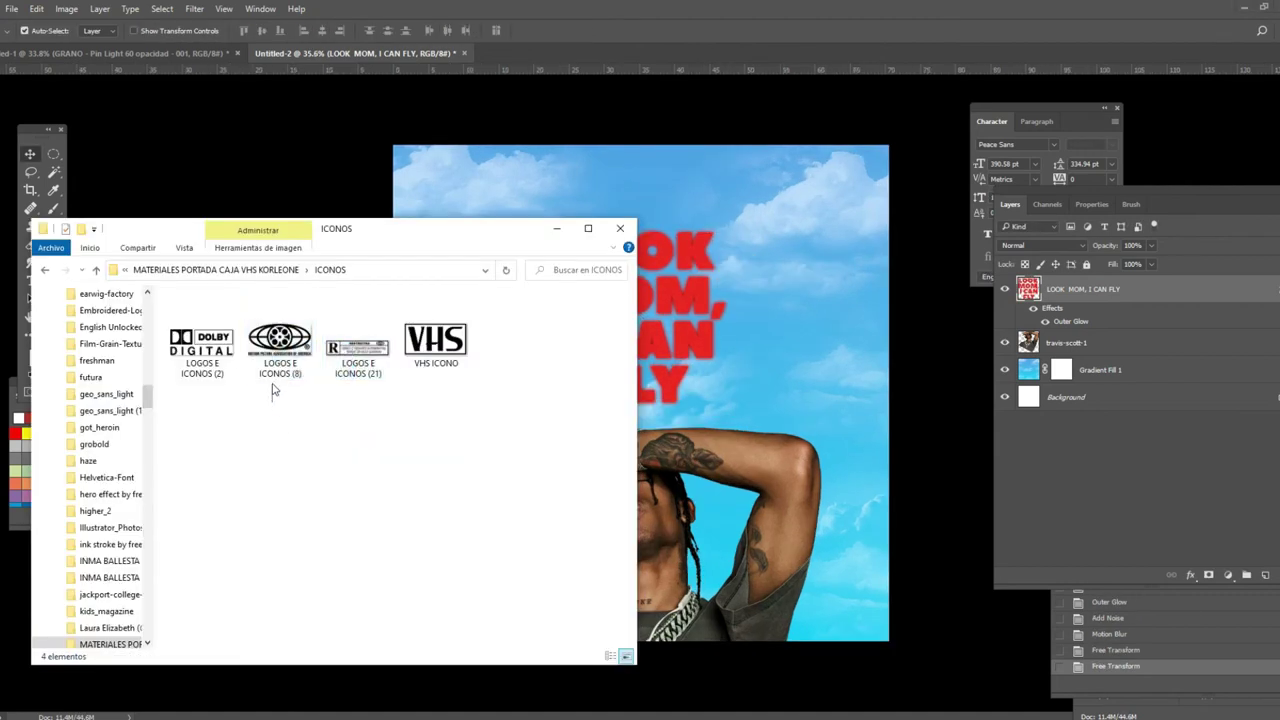
# Place the VHS ICONO, LOGOS E ICONOS (8) and LOGOS E ICONOS (21) images from the ICONOS folder into the artwork
pyautogui.moveTo(272, 390); pyautogui.dragTo(726, 368)
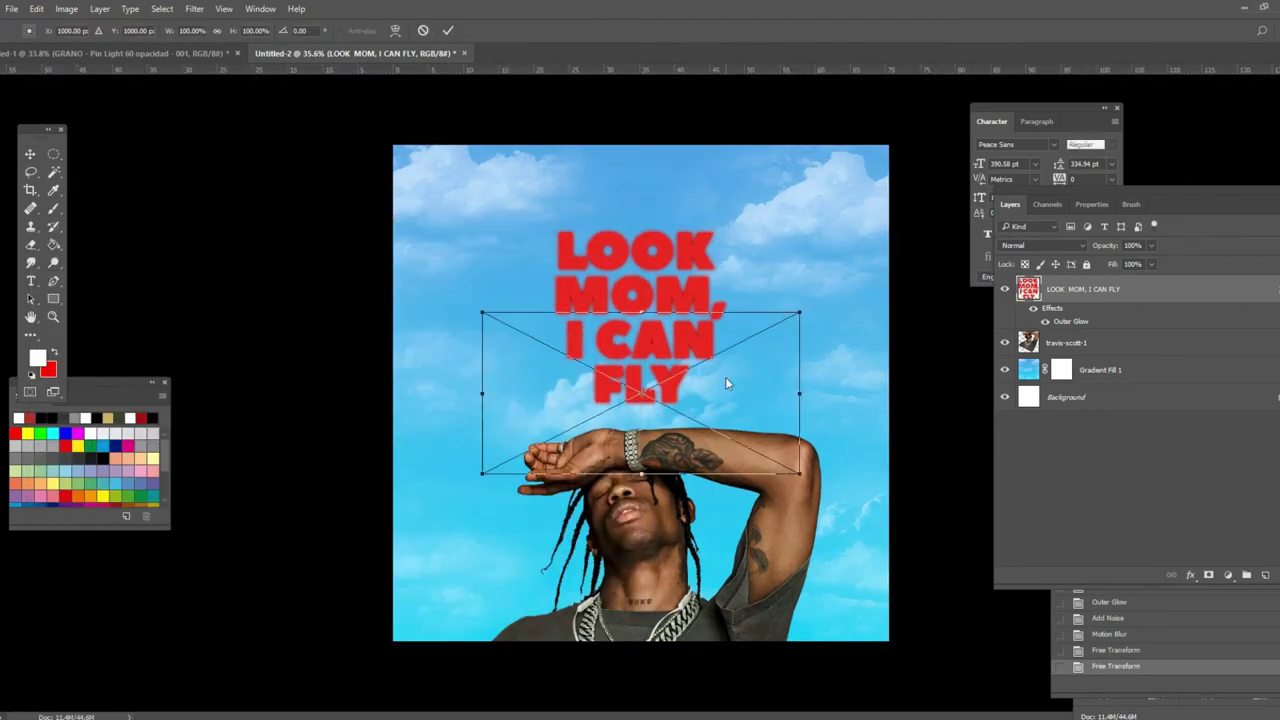
pyautogui.click(448, 31)
pyautogui.click(448, 31)
pyautogui.click(448, 31)
# Shrink the restricted-rating logo and position it at the top centre of the artwork
pyautogui.scroll(4, 716, 396)
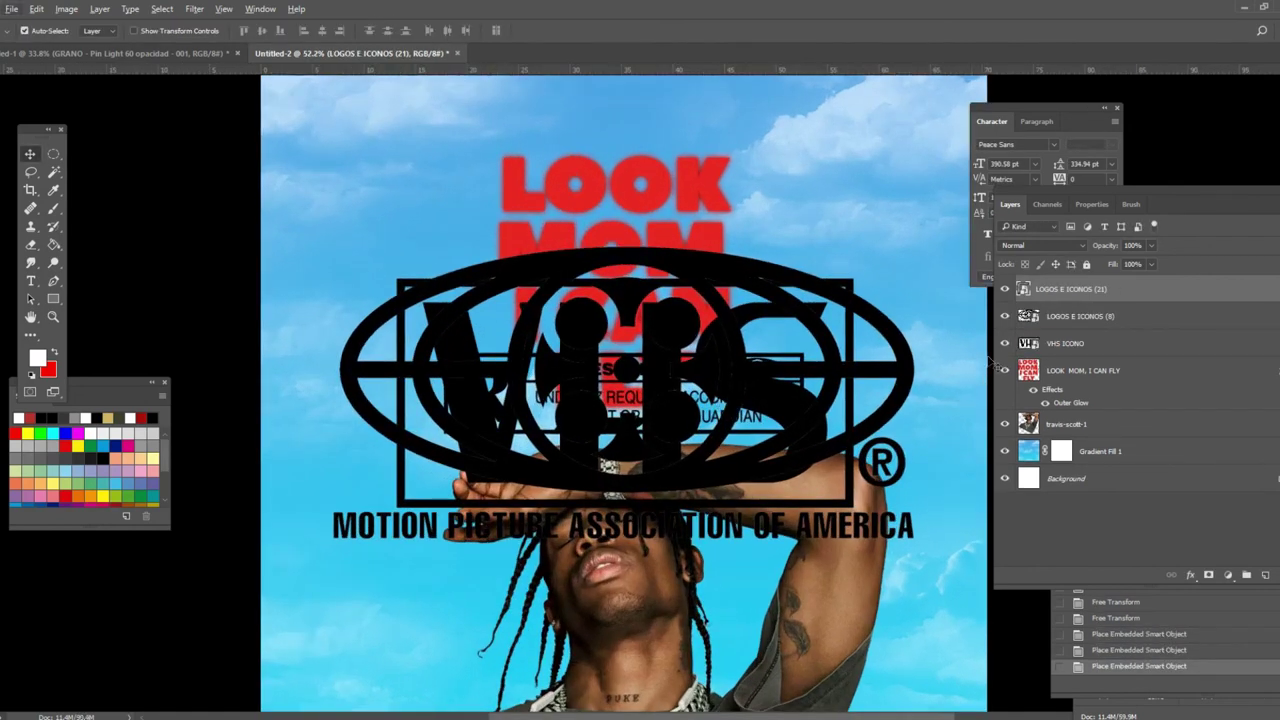
pyautogui.hotkey('ctrl', 't')
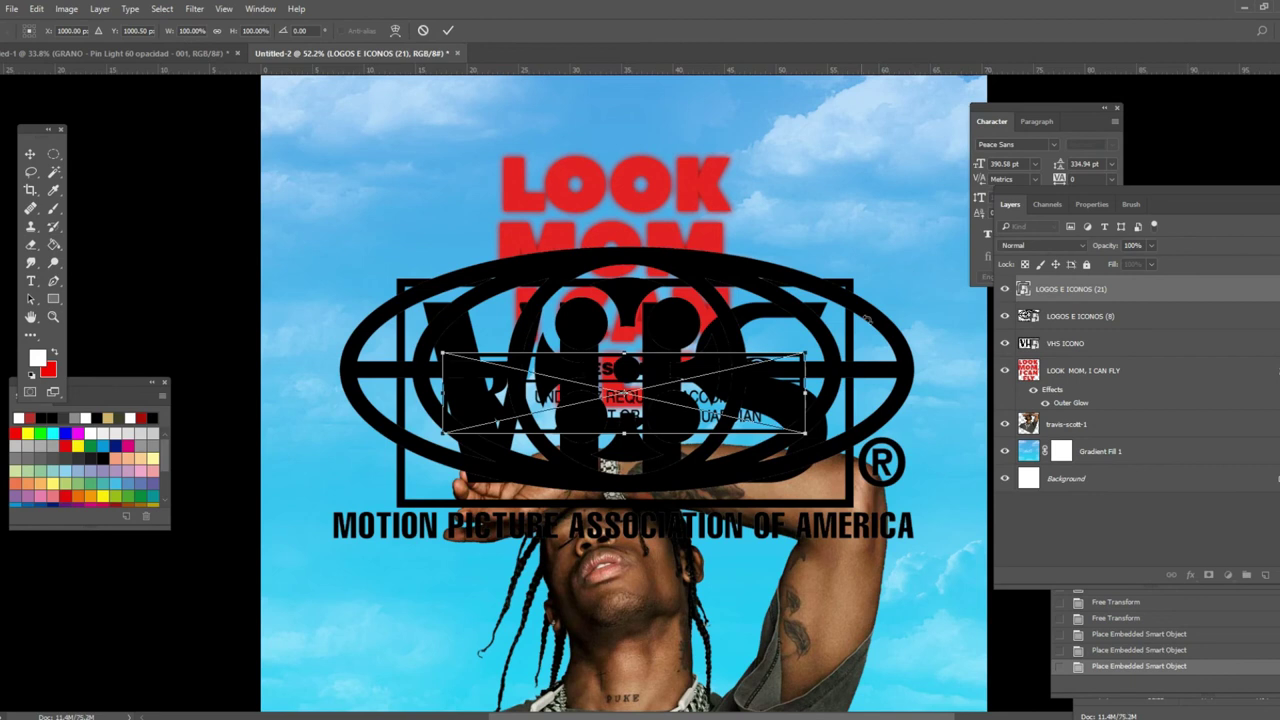
pyautogui.moveTo(807, 352); pyautogui.dragTo(654, 388)
pyautogui.scroll(2, 654, 388)
pyautogui.moveTo(651, 439); pyautogui.dragTo(598, 454)
pyautogui.moveTo(561, 478); pyautogui.dragTo(684, 170)
pyautogui.scroll(2, 682, 165)
pyautogui.click(448, 31)
# Shrink the Motion Picture Association logo and place it to the right of the rating logo along the artwork's top edge
pyautogui.click(748, 511)
pyautogui.hotkey('ctrl', 't')
pyautogui.moveTo(970, 392); pyautogui.dragTo(428, 664)
pyautogui.moveTo(369, 680); pyautogui.dragTo(757, 232)
pyautogui.moveTo(705, 244); pyautogui.dragTo(831, 152)
pyautogui.press('Return')
# Shrink the VHS logo and place it to the left of the rating logo along the artwork's top edge
pyautogui.click(677, 486)
pyautogui.hotkey('ctrl', 't')
pyautogui.moveTo(895, 433); pyautogui.dragTo(490, 632)
pyautogui.moveTo(455, 648); pyautogui.dragTo(504, 175)
pyautogui.moveTo(542, 160); pyautogui.dragTo(491, 185)
pyautogui.moveTo(449, 196); pyautogui.dragTo(408, 158)
pyautogui.press('Return')
# Merge the three logo layers into a single layer
pyautogui.scroll(-5, 721, 342)
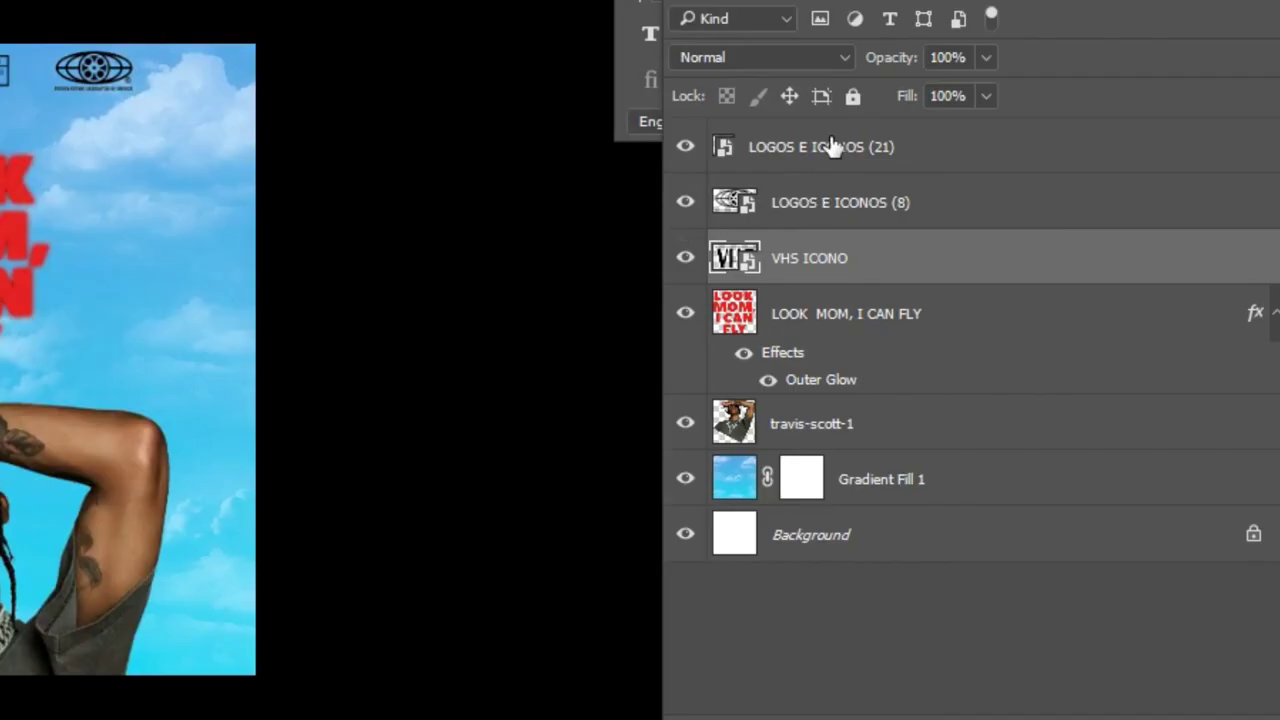
pyautogui.keyDown('shift'); pyautogui.click(830, 147); pyautogui.keyUp('shift')
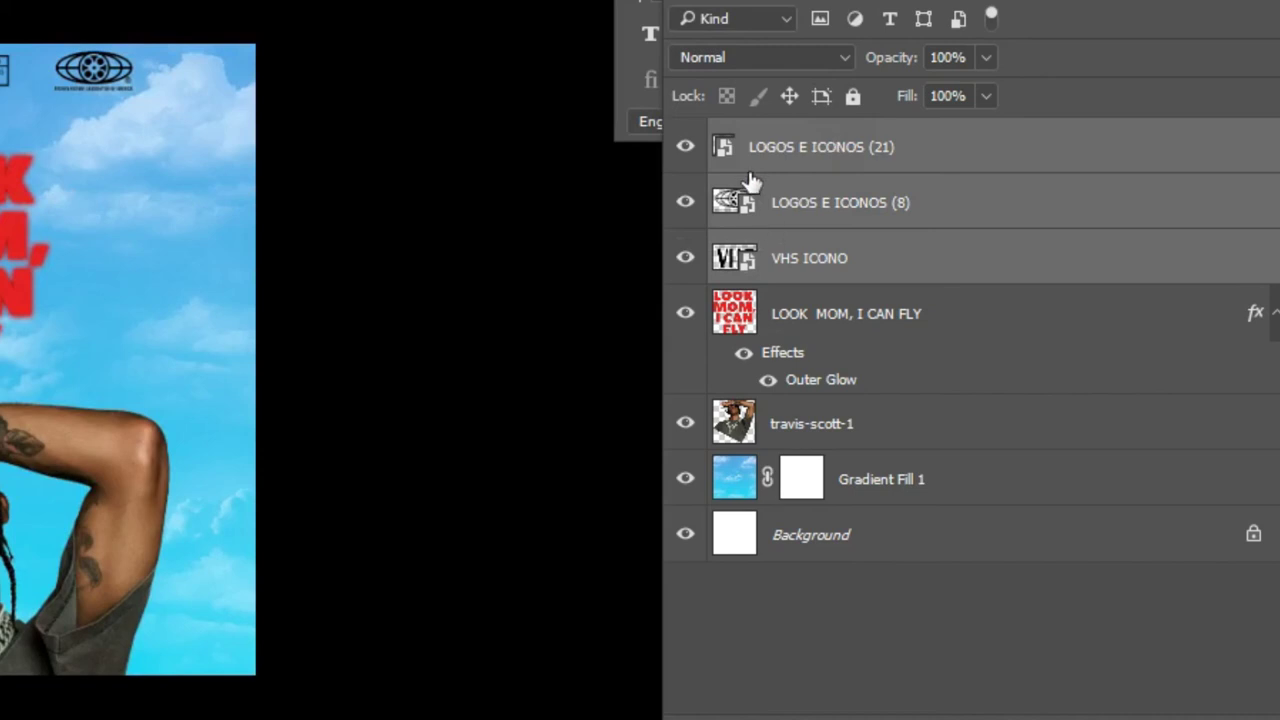
pyautogui.rightClick(962, 156)
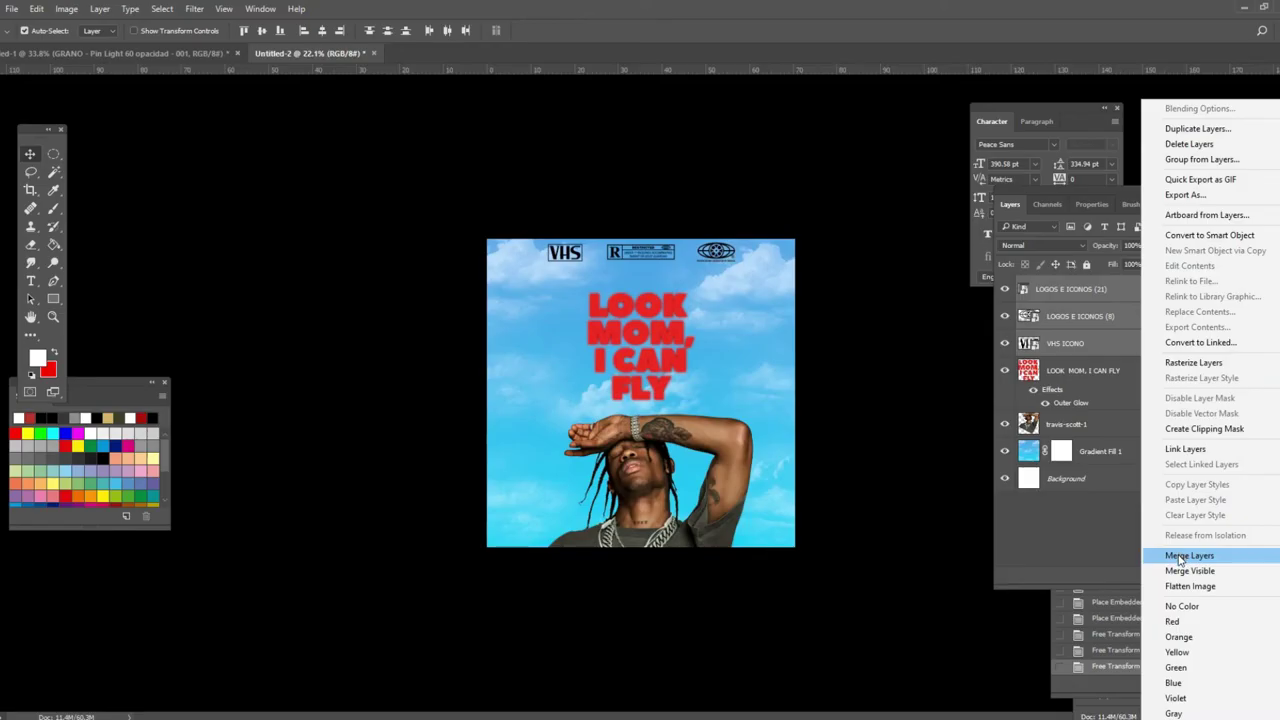
pyautogui.click(1020, 692)
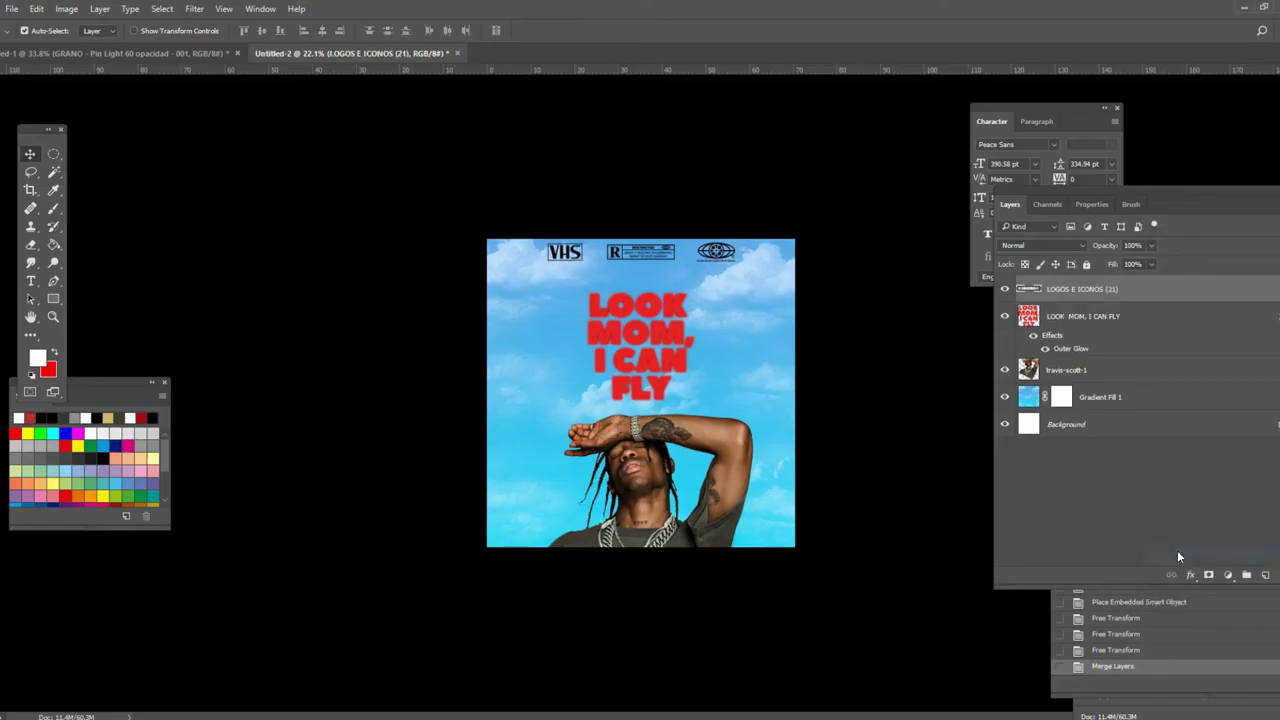
# Add a Color Overlay to the merged logos using the red sampled from the lettering
pyautogui.doubleClick(1030, 290)
pyautogui.click(24, 326)
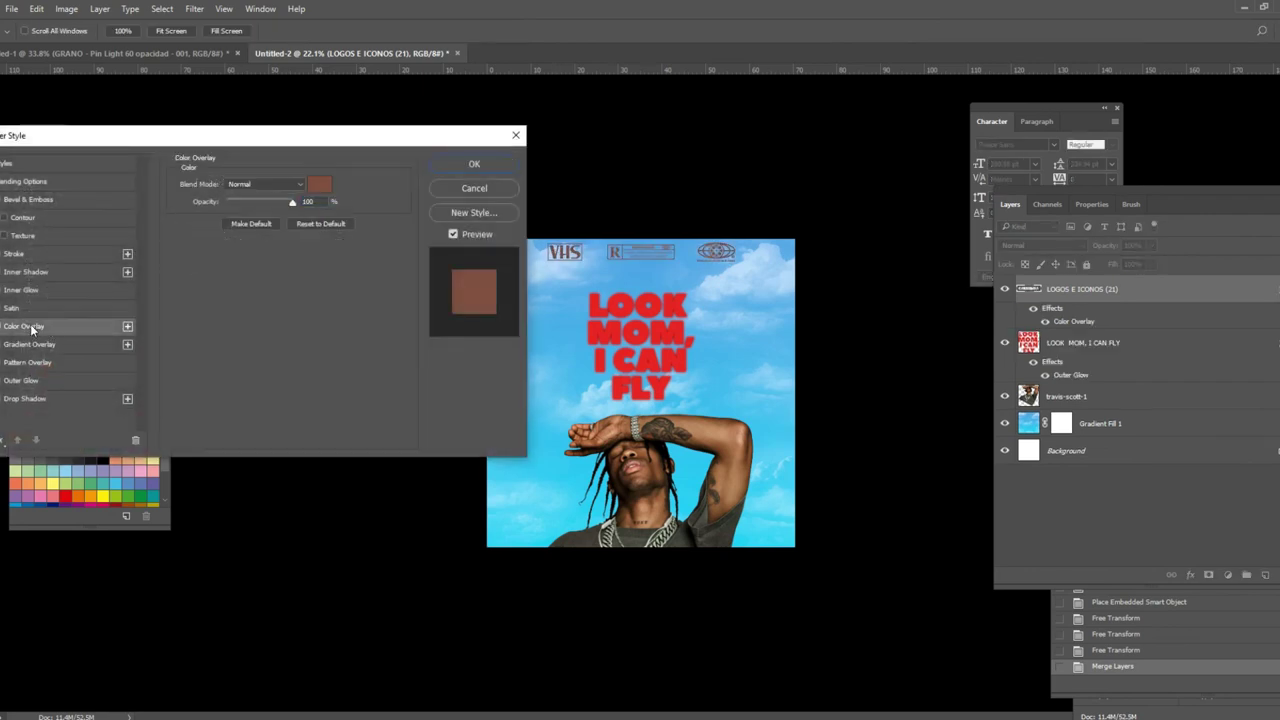
pyautogui.click(319, 186)
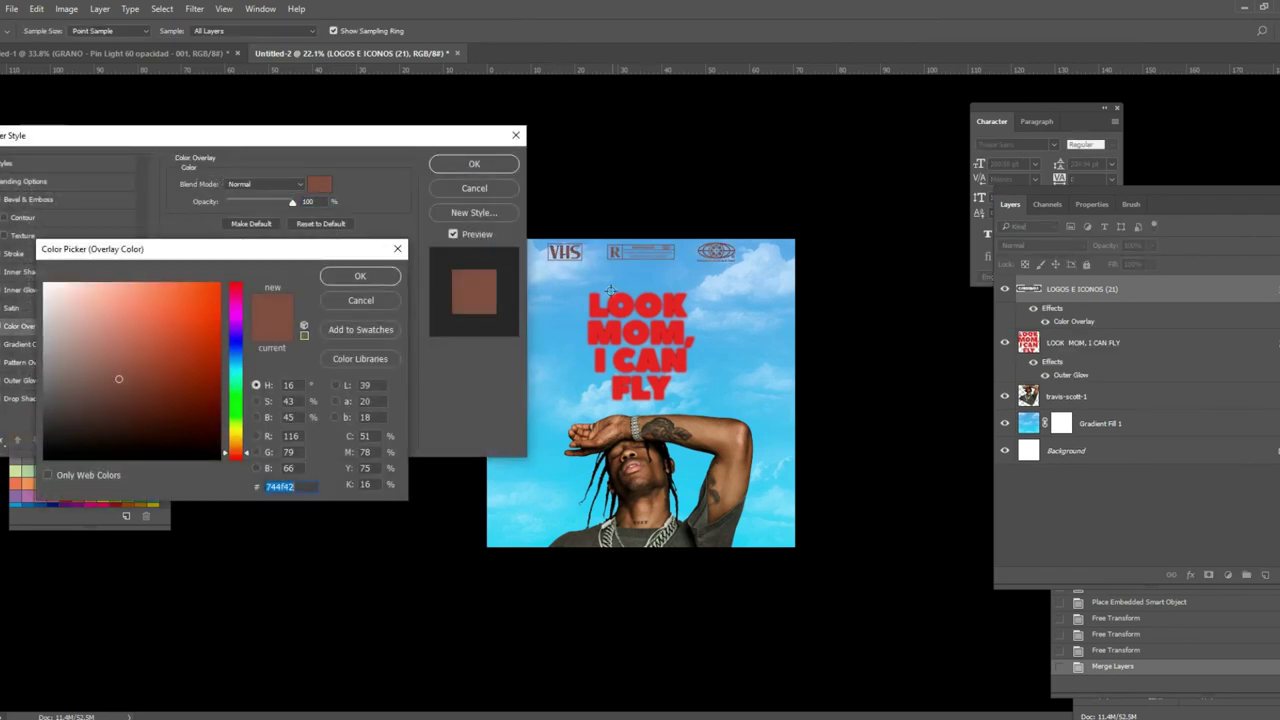
pyautogui.click(614, 300)
pyautogui.click(356, 277)
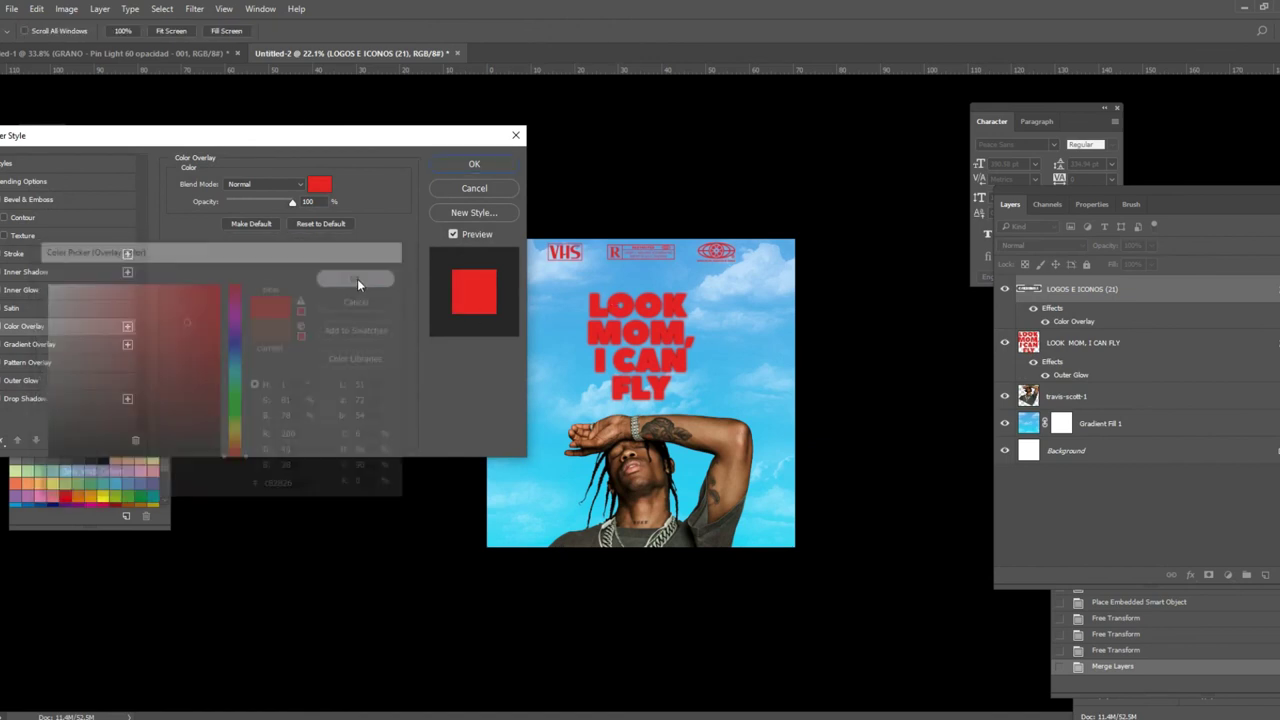
pyautogui.click(472, 166)
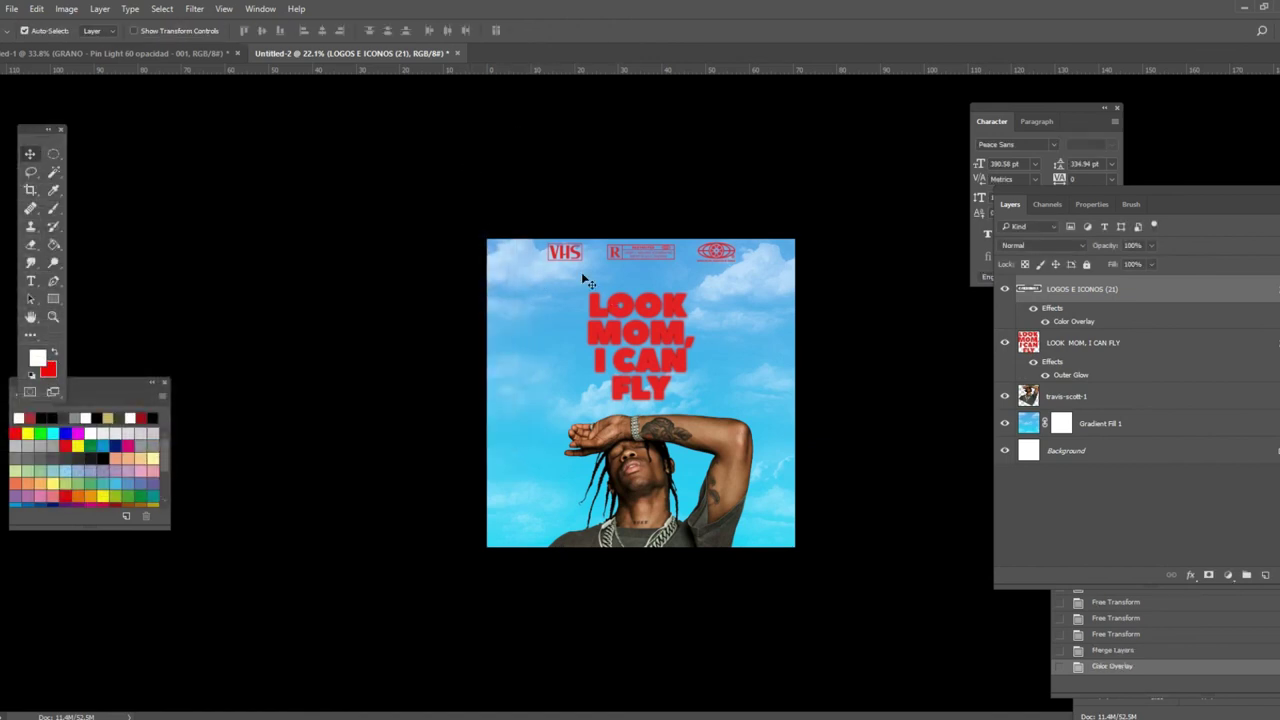
# Place the GRANO - Pin Light 60 opacidad - 001 texture over the whole artwork as the uppermost layer
pyautogui.scroll(2, 581, 272)
pyautogui.scroll(-1, 563, 266)
pyautogui.scroll(1, 563, 266)
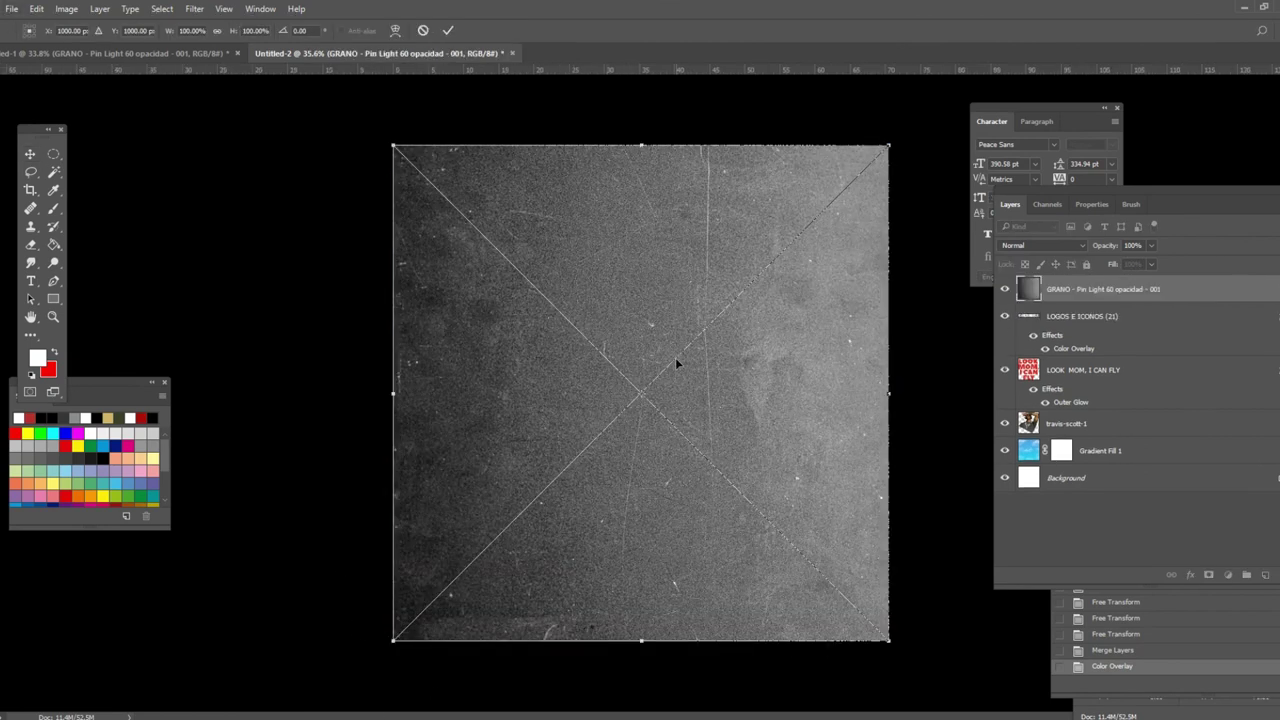
pyautogui.press('Return')
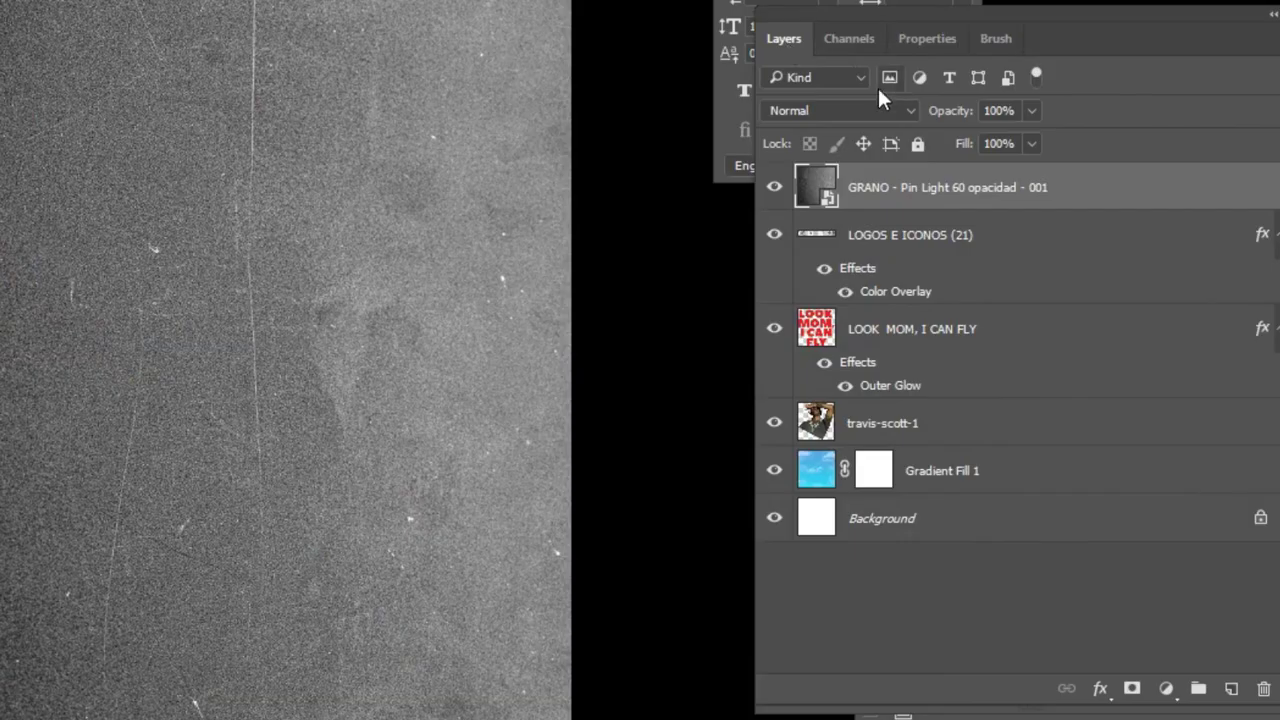
# Set the grain texture layer's blend mode to Soft Light and its opacity to 89%
pyautogui.click(1060, 244)
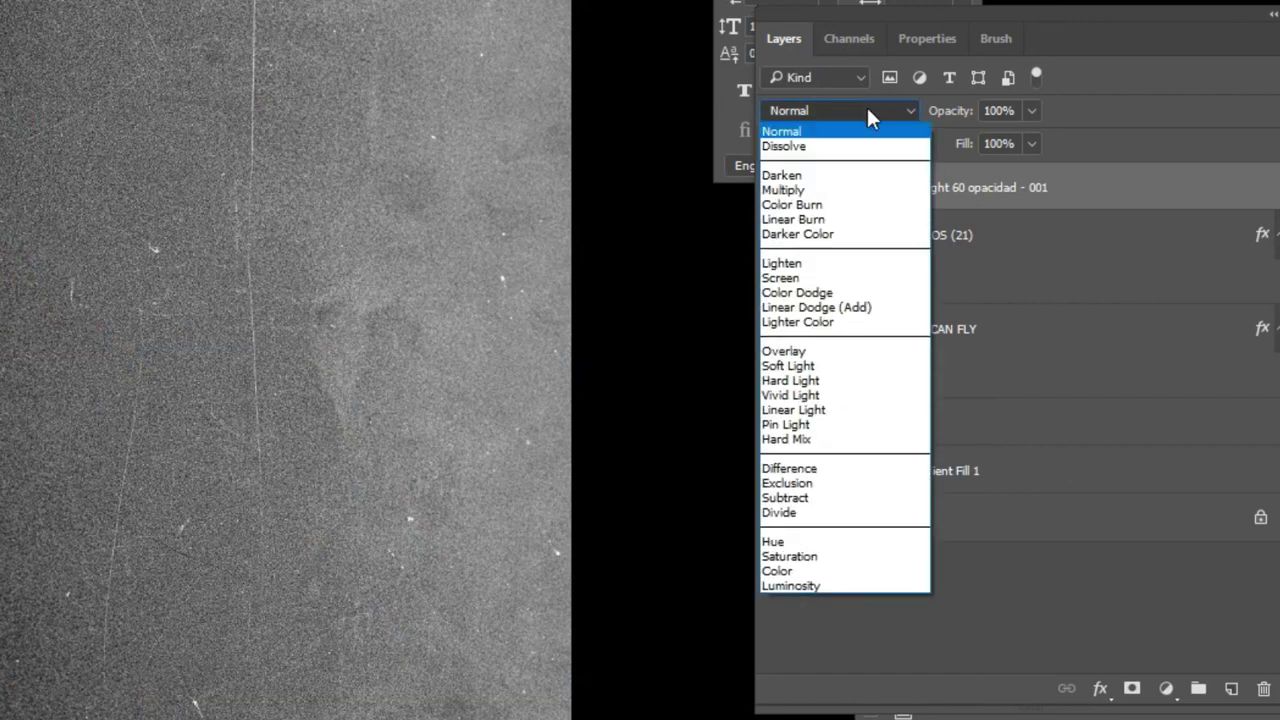
pyautogui.click(882, 373)
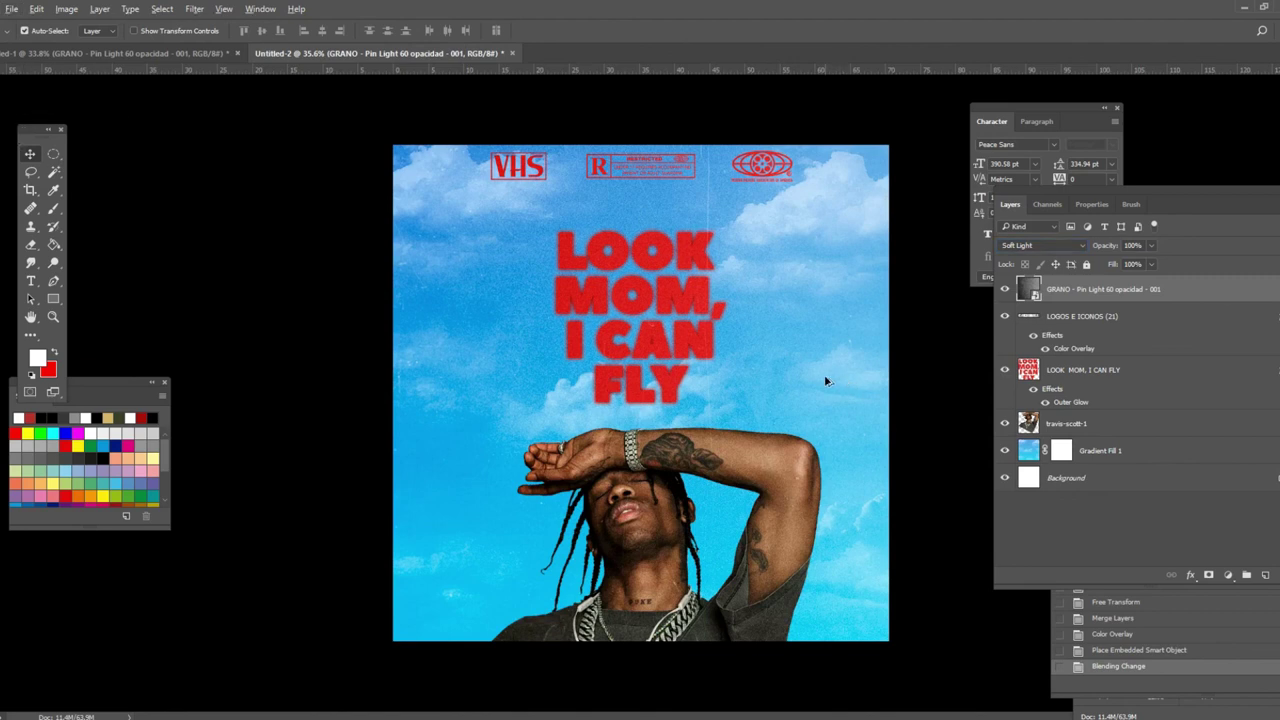
pyautogui.scroll(-3, 826, 381)
pyautogui.scroll(3, 705, 424)
pyautogui.moveTo(1112, 247); pyautogui.dragTo(1107, 247)
pyautogui.moveTo(1105, 250); pyautogui.dragTo(1104, 250)
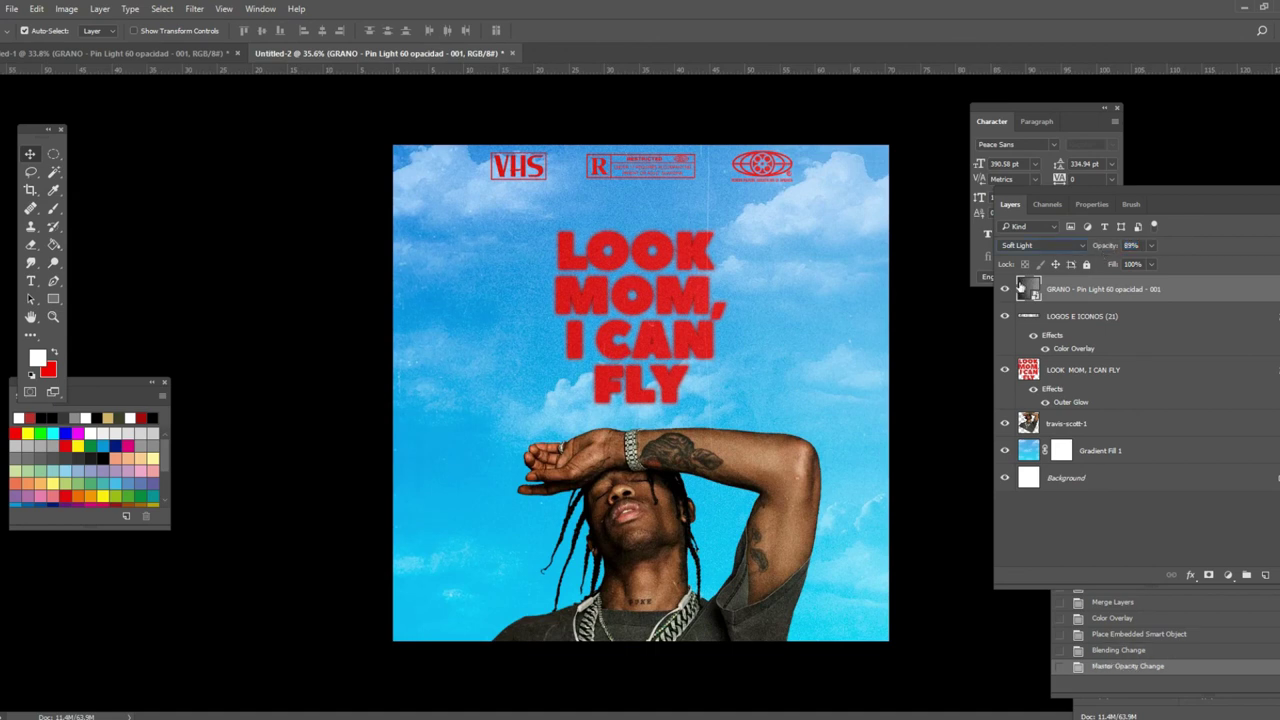